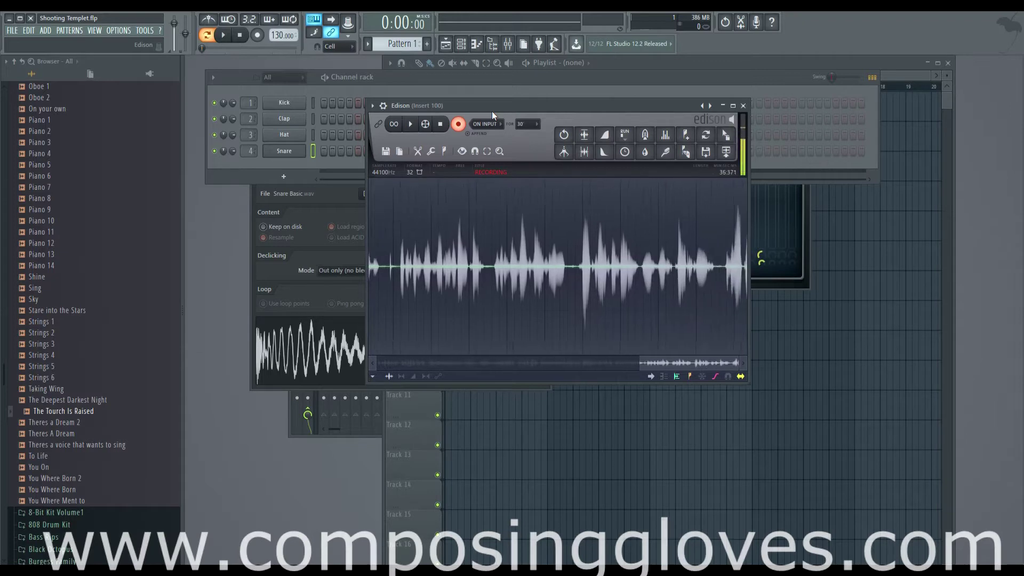
Step: Nudge the Edison window down, then review FL Studio's audio and MIDI device settings
left_click_drag(504, 110, 503, 125)
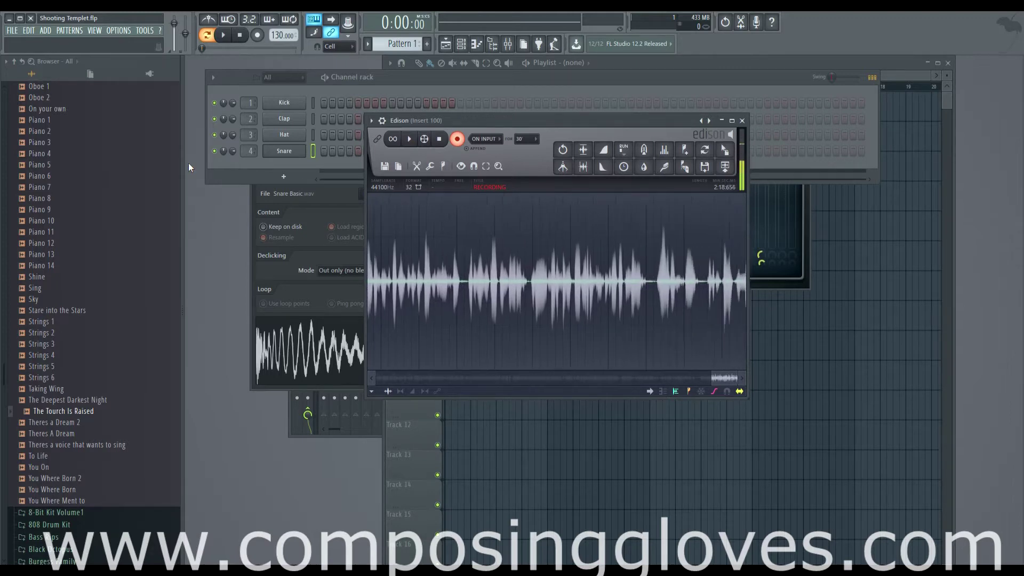
left_click(121, 32)
left_click(154, 61)
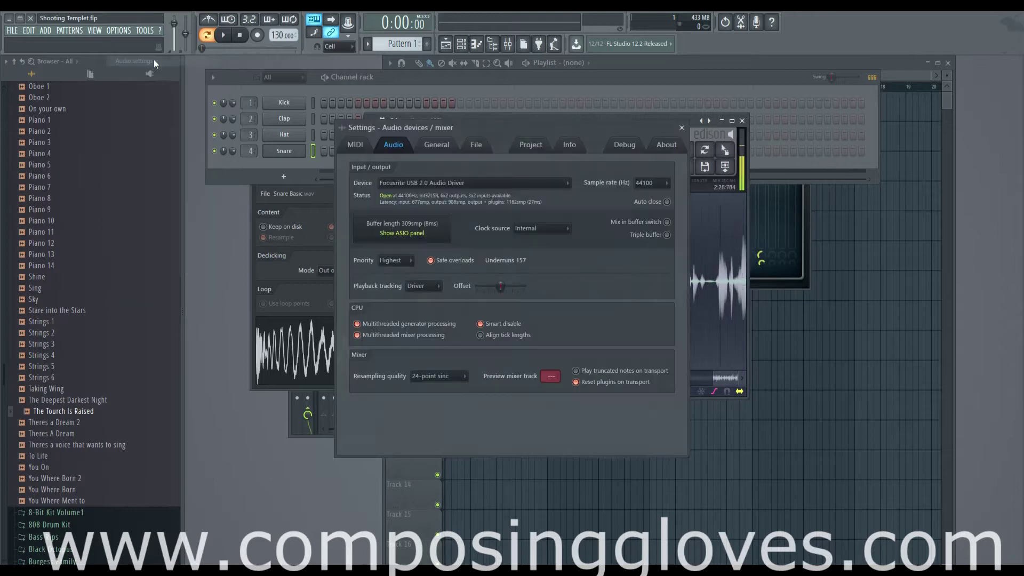
mouse_move(507, 127)
left_mouse_down()
mouse_move(536, 111)
mouse_move(518, 130)
left_mouse_up()
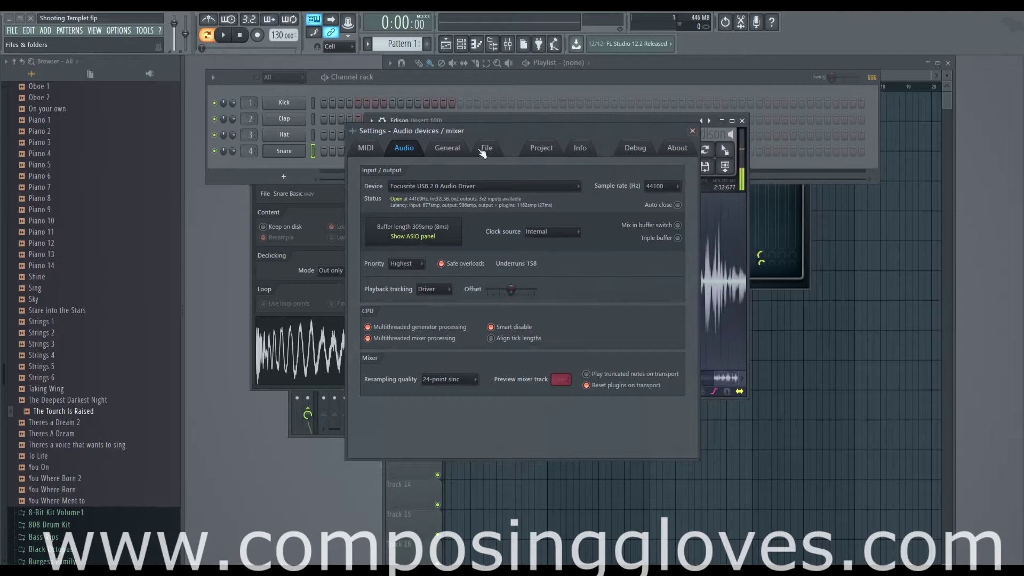
left_click_drag(513, 133, 511, 121)
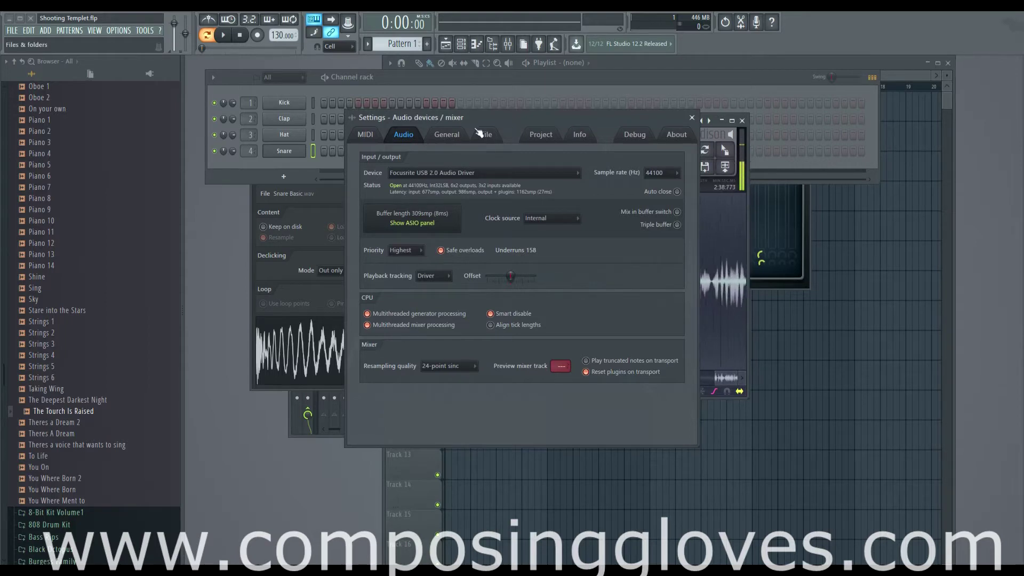
left_click(366, 134)
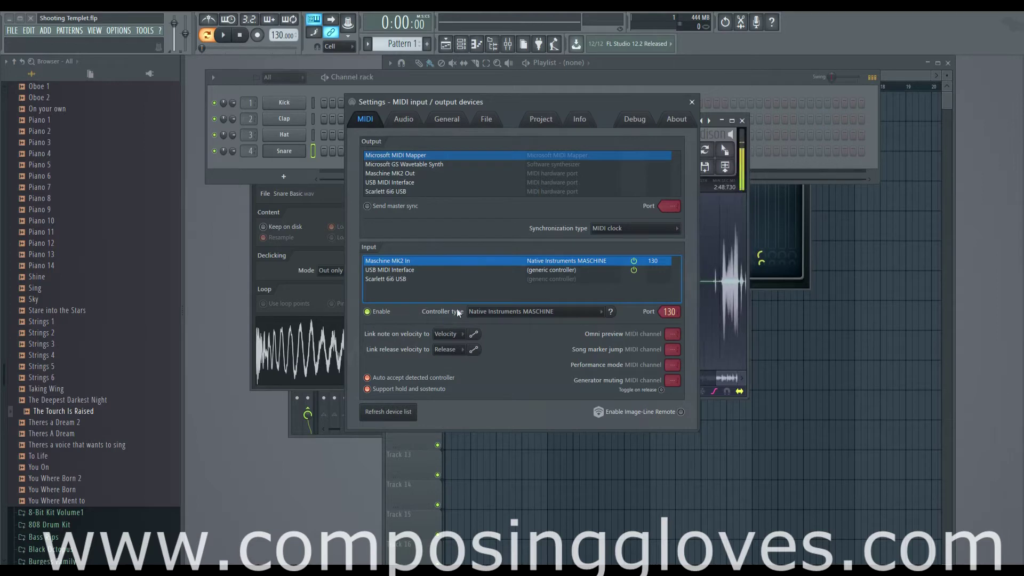
left_click(691, 102)
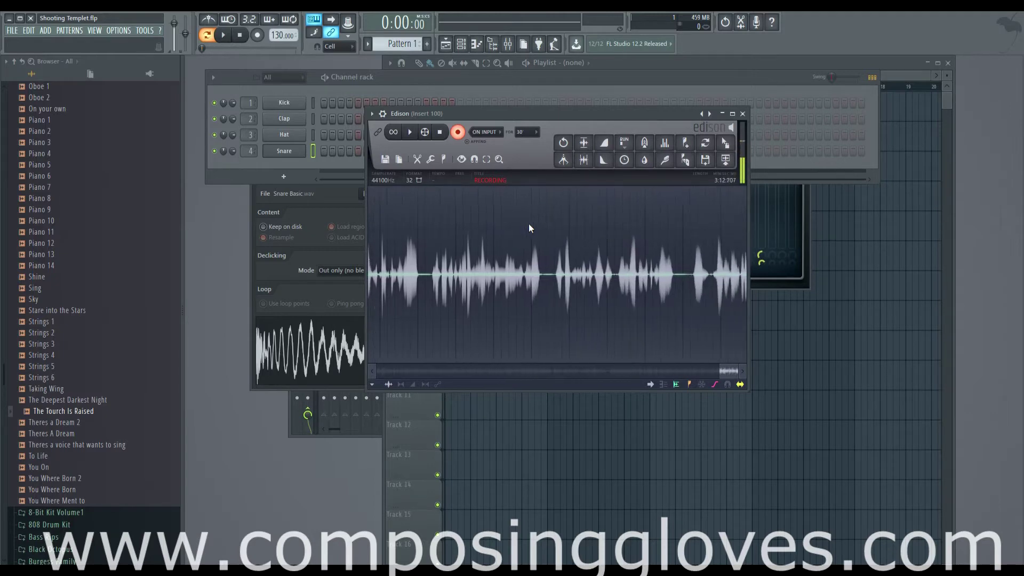
Step: Add Maschine 2 [64bit] as a new channel in the Channel rack and reposition its window
left_click(284, 176)
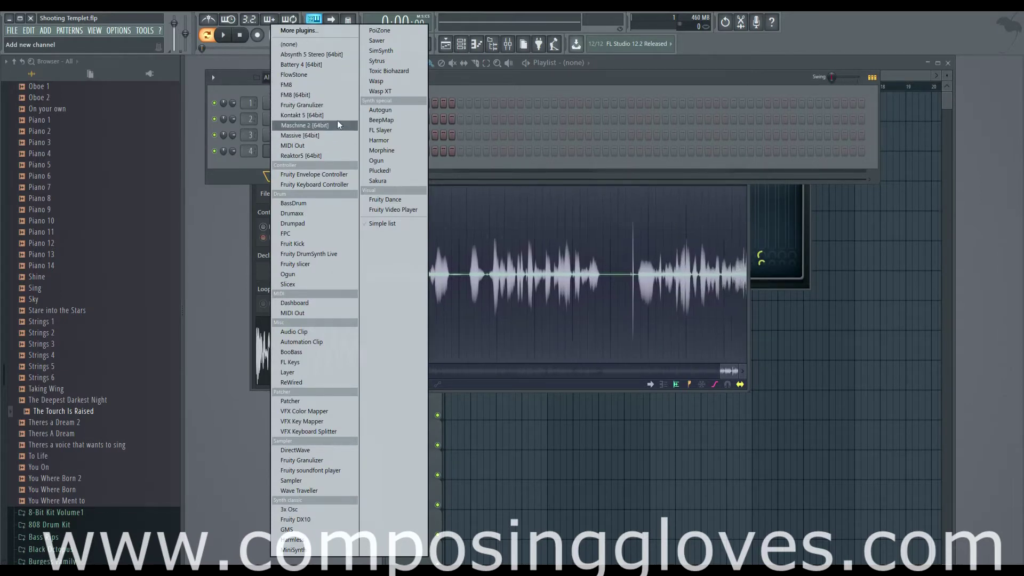
left_click(321, 125)
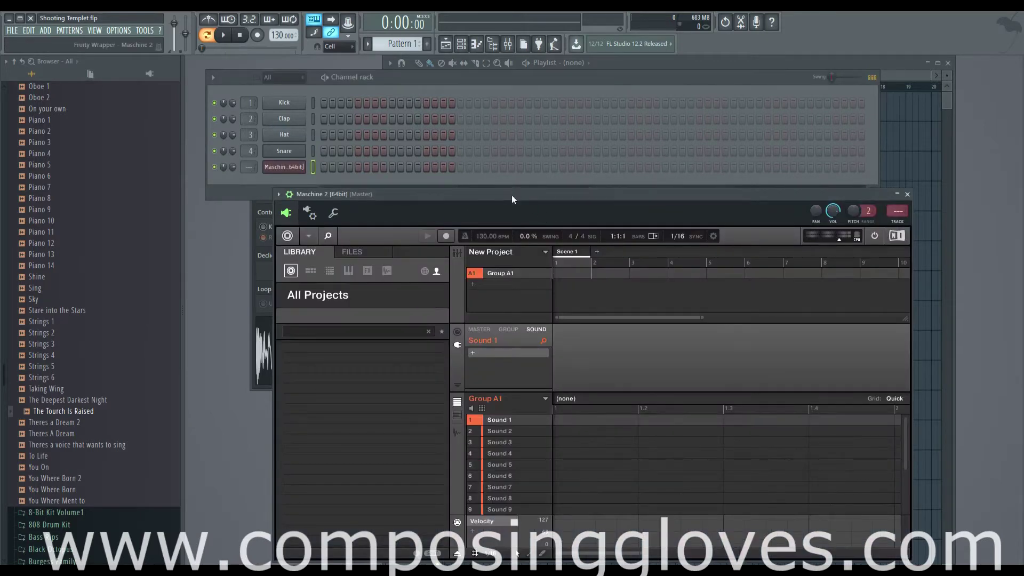
left_click_drag(511, 196, 464, 83)
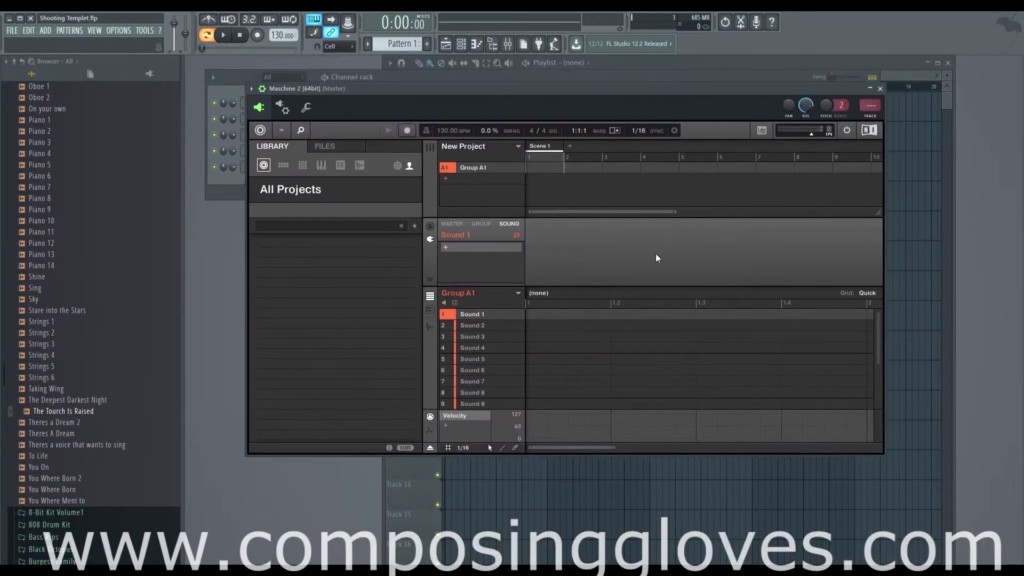
left_click(281, 130)
left_click(281, 130)
Step: Move the Maschine and Hat sampler windows aside, then open the Maschine 2 plugin window
left_click_drag(525, 94, 603, 107)
left_click(296, 135)
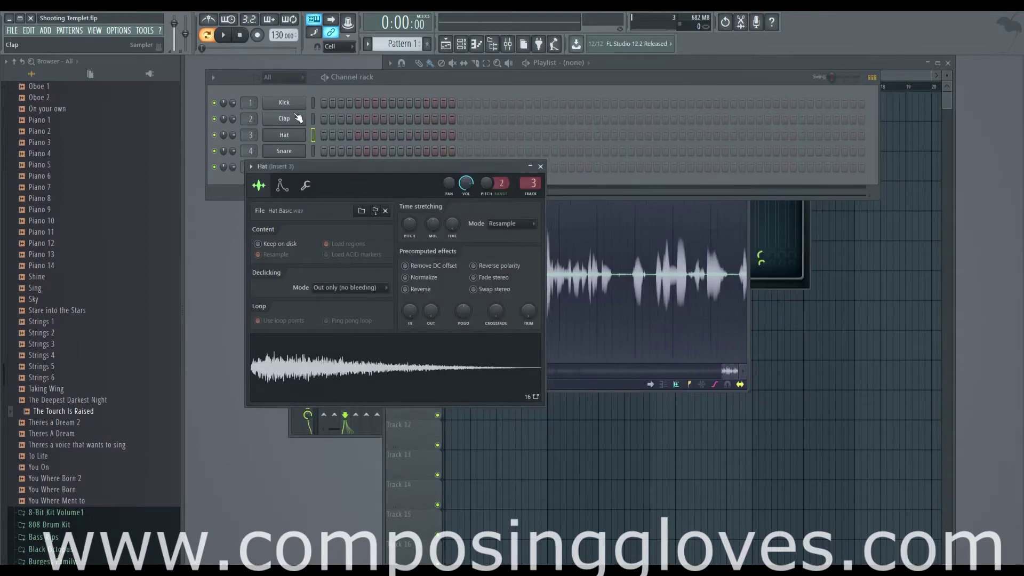
left_click_drag(323, 165, 407, 169)
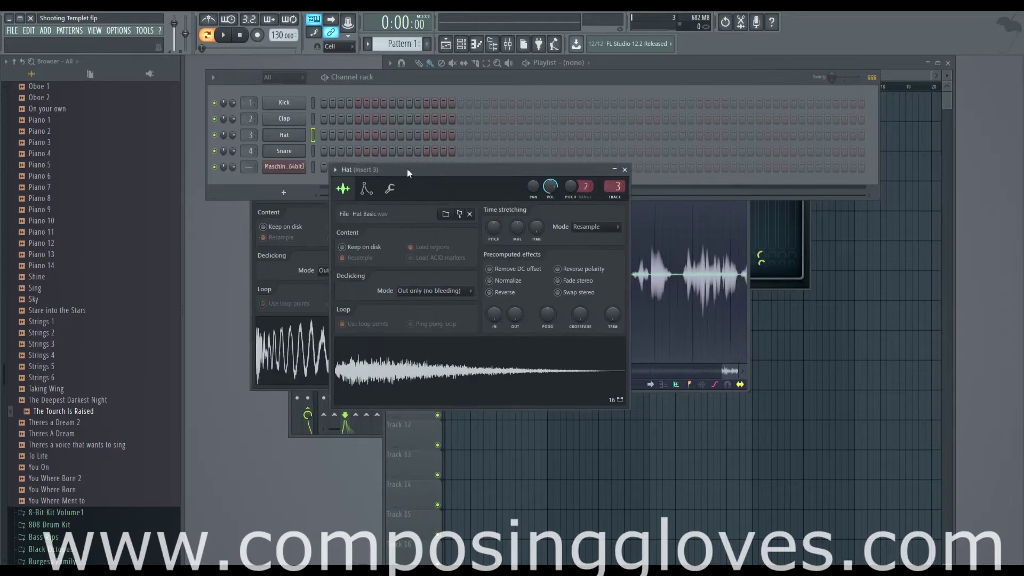
left_click(283, 167)
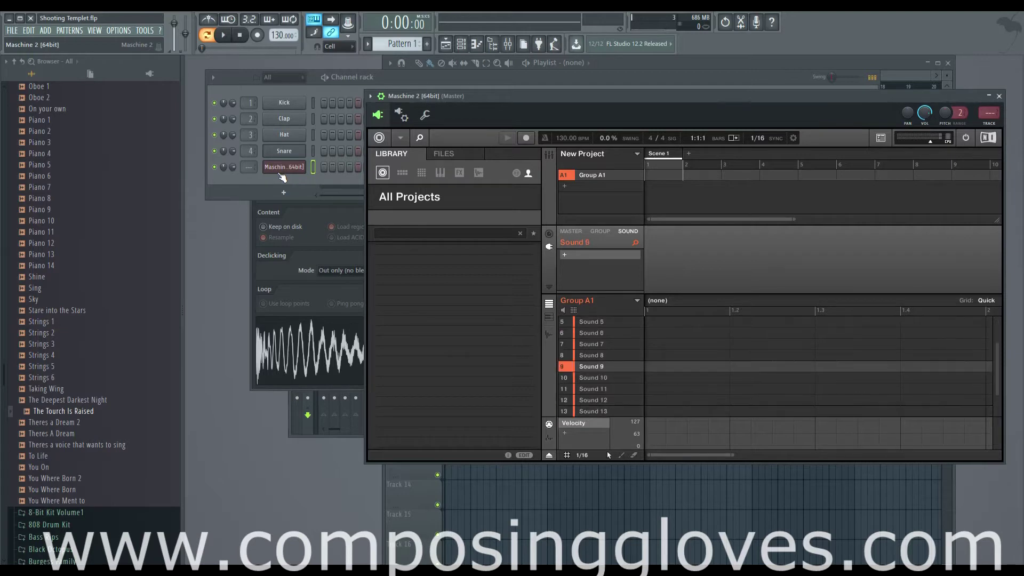
Step: Browse Maschine's Files and Library views, showing Groups, Instruments, User and Factory content
left_click(451, 155)
left_click(408, 155)
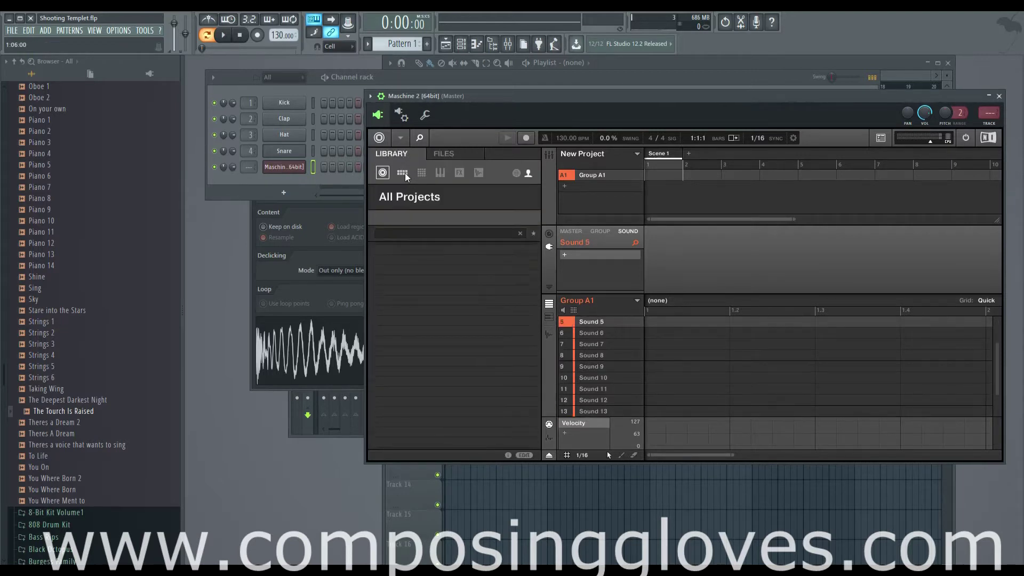
left_click(402, 172)
left_click(440, 175)
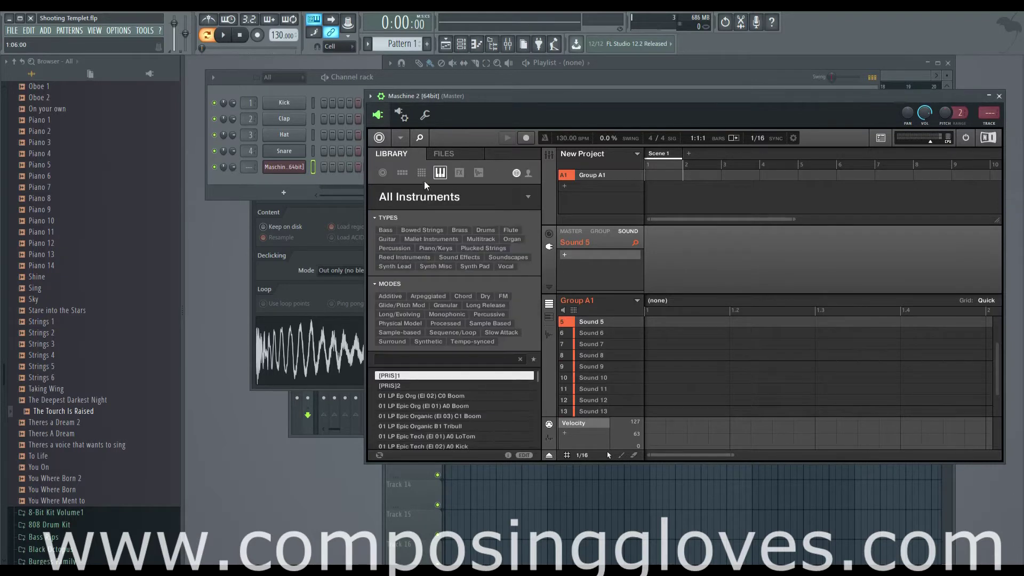
left_click(402, 172)
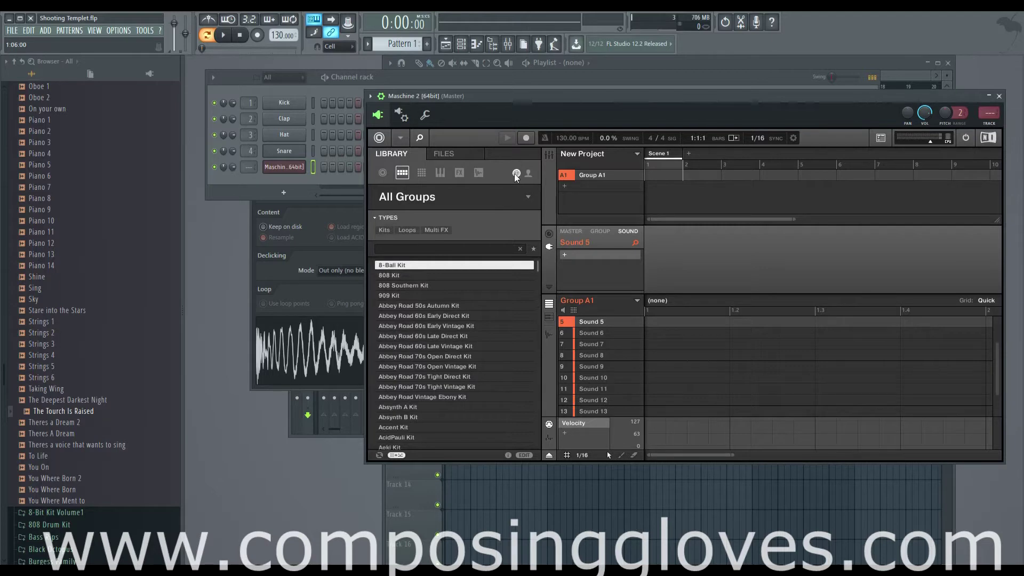
left_click(528, 174)
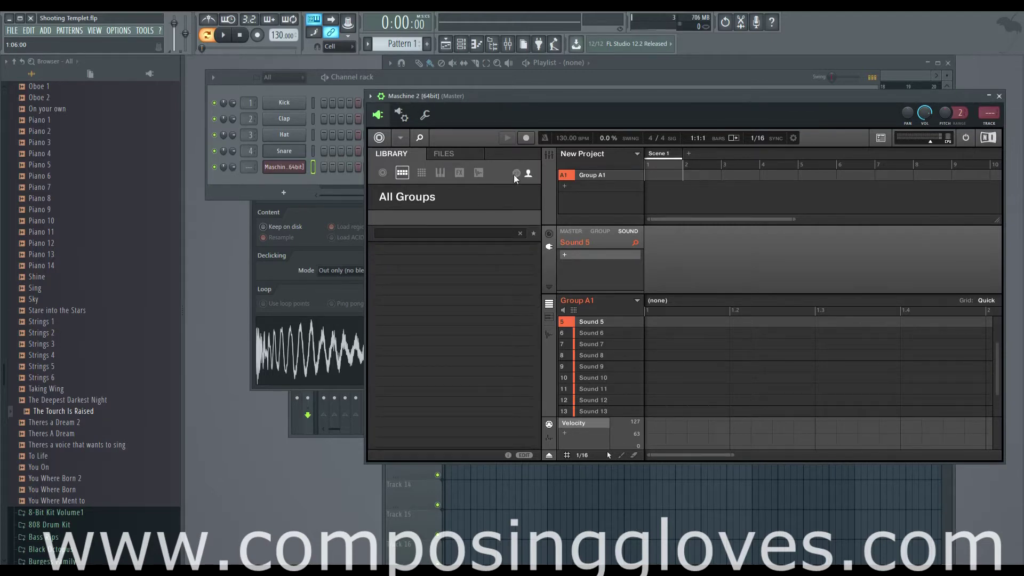
left_click(516, 173)
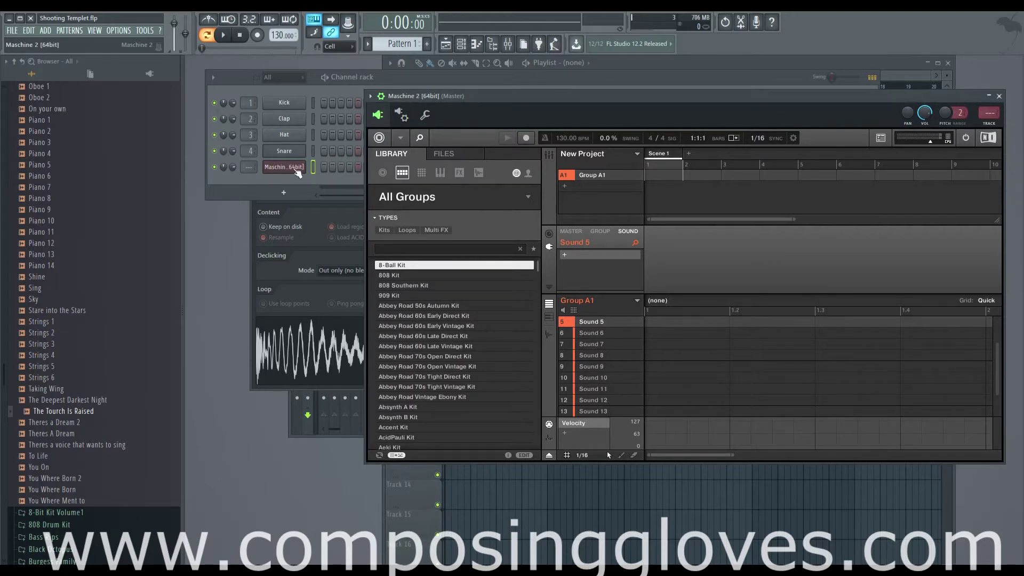
Step: Toggle the Maschine channel button to close the Maschine 2 plugin window
left_click(288, 168)
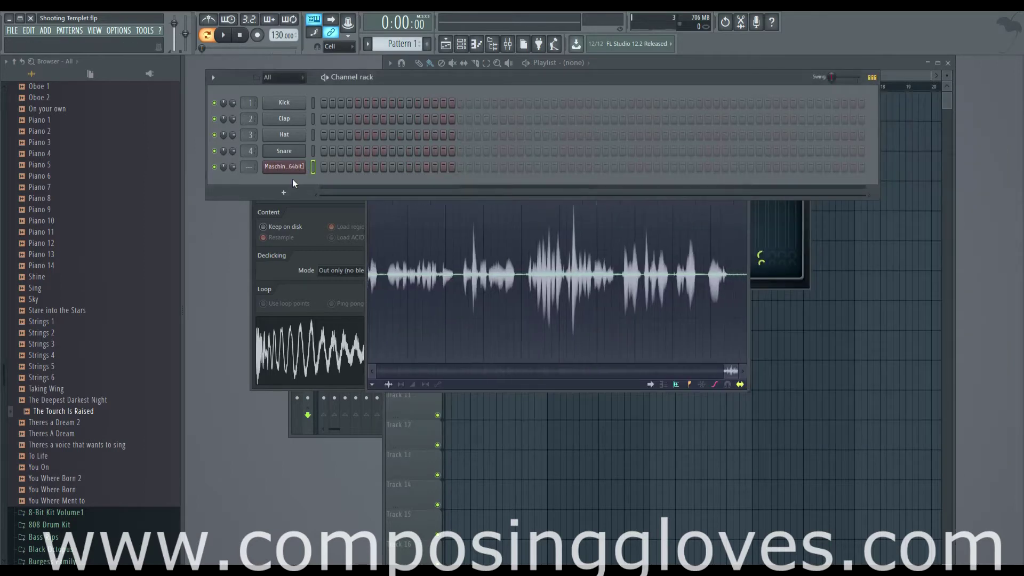
left_click(295, 168)
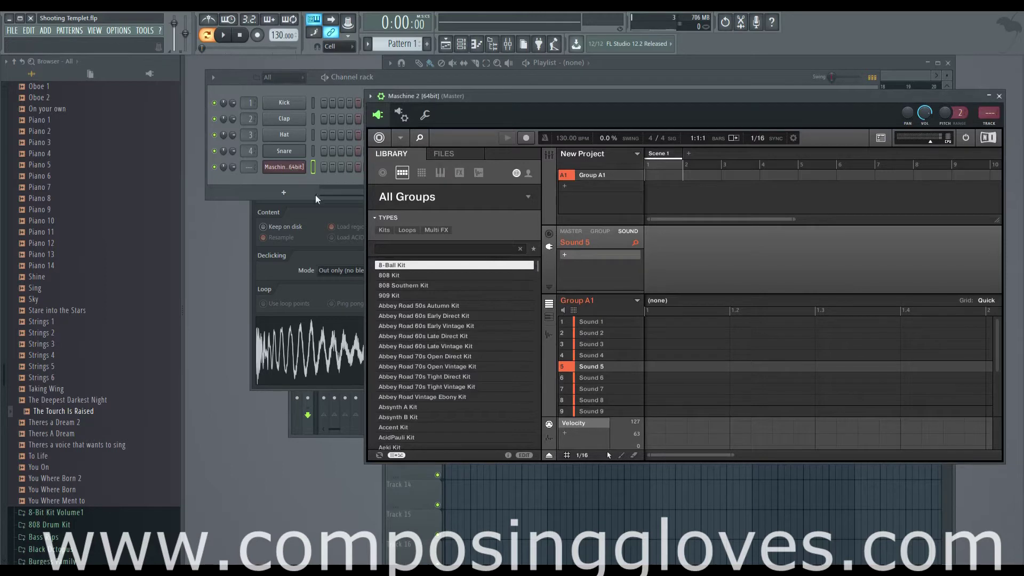
left_click(295, 168)
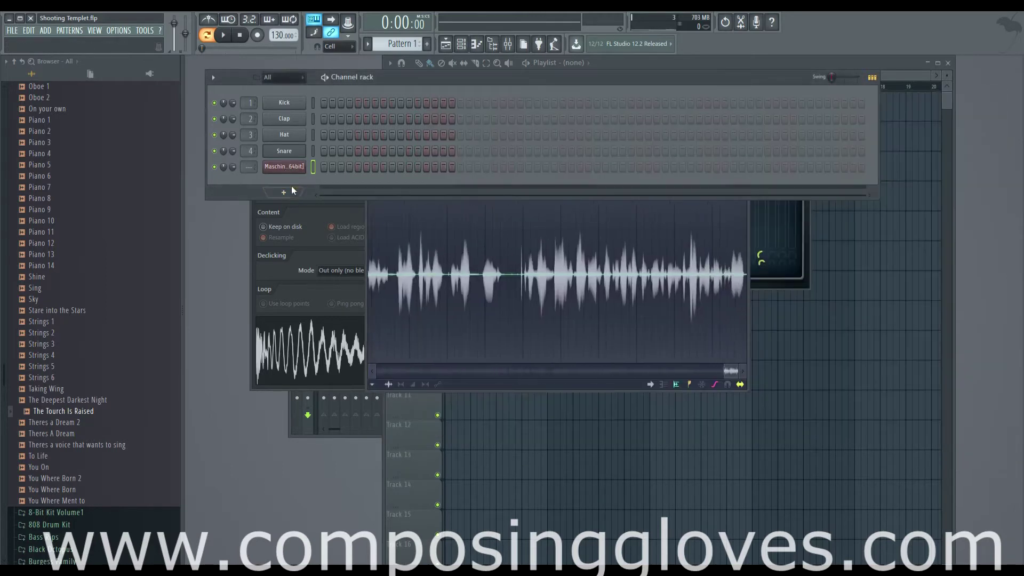
Step: Dismiss the instrument list, open the Clap sampler and trigger test notes from the controller
left_click(293, 192)
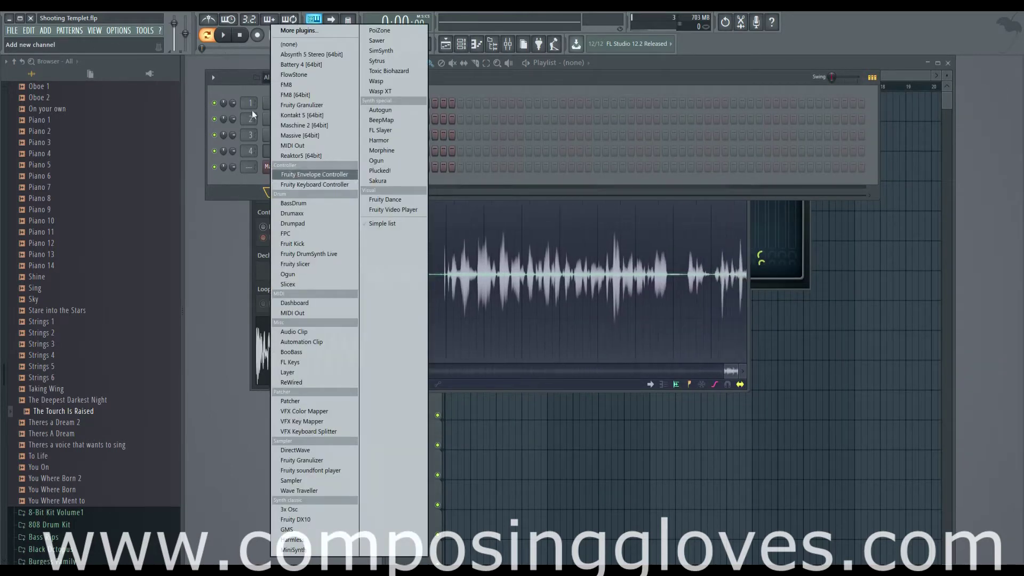
left_click(252, 172)
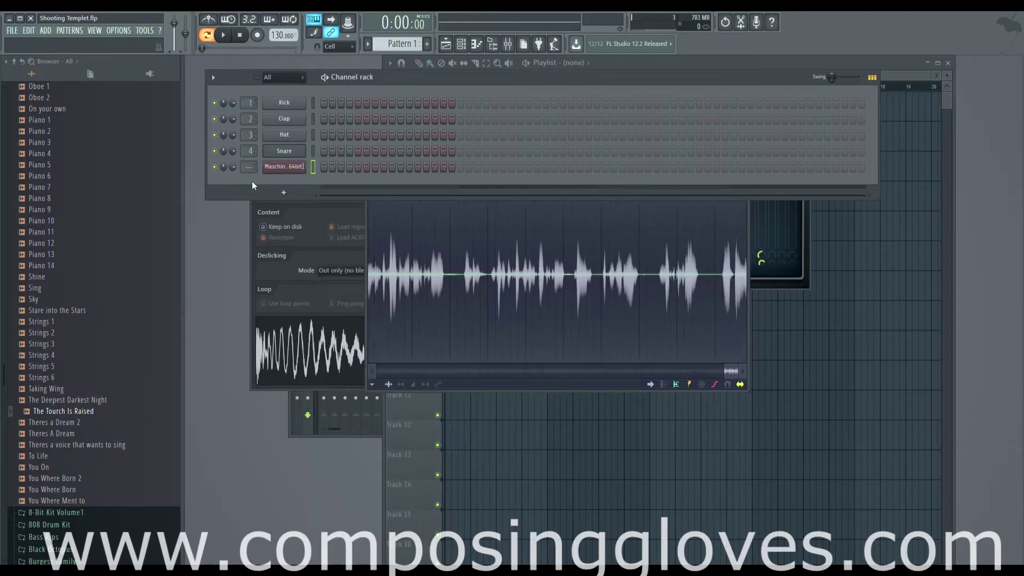
left_click(294, 119)
key("n")
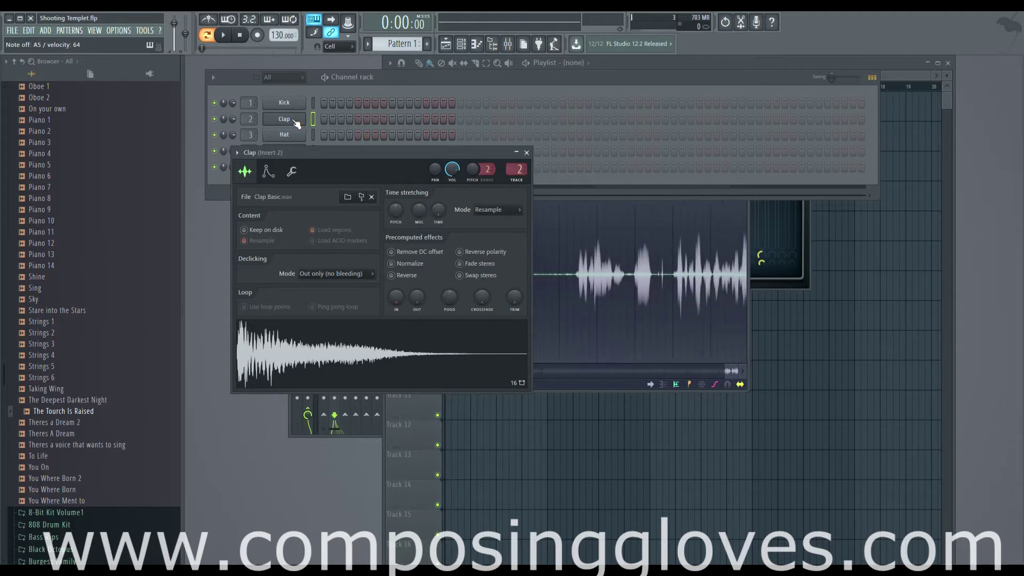
key("q")
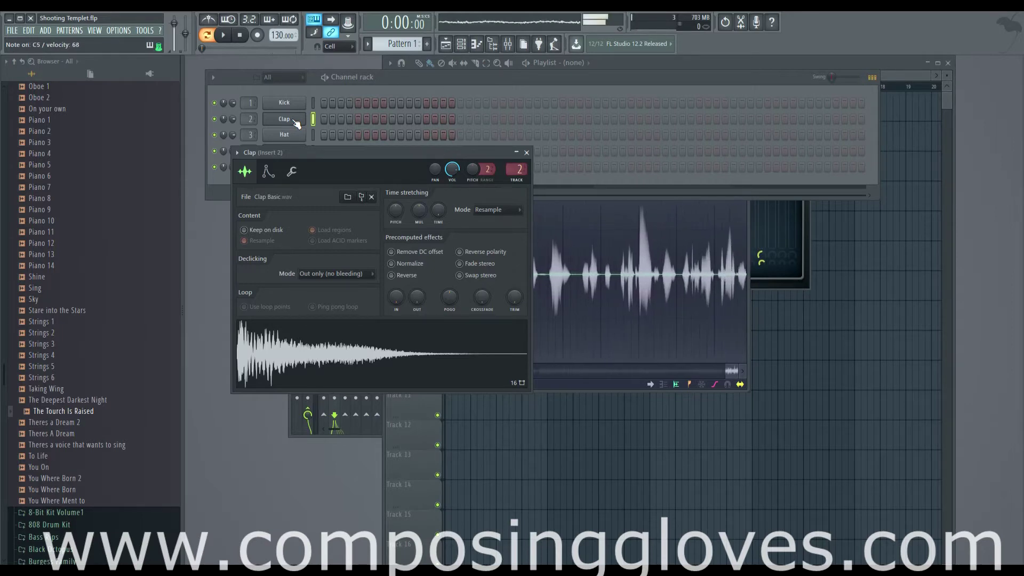
key("v")
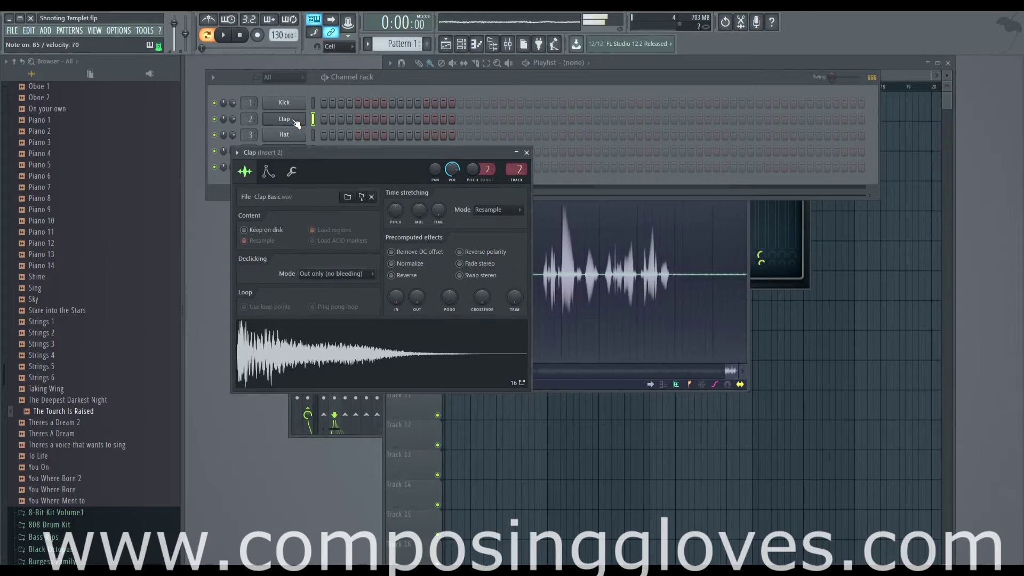
key("3")
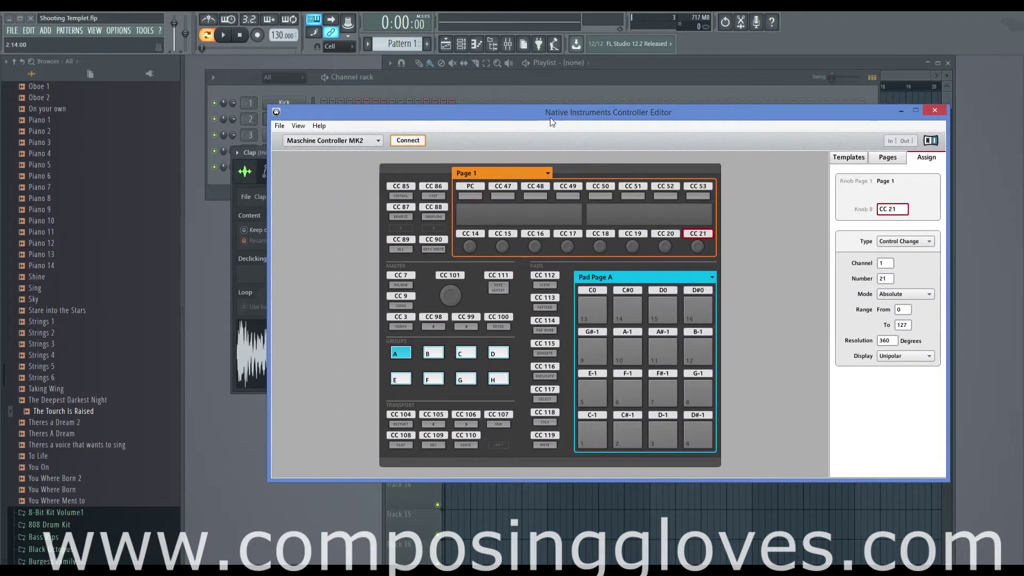
Step: Position the Controller Editor window over the channel rack and show its saved templates
left_click_drag(747, 113, 699, 97)
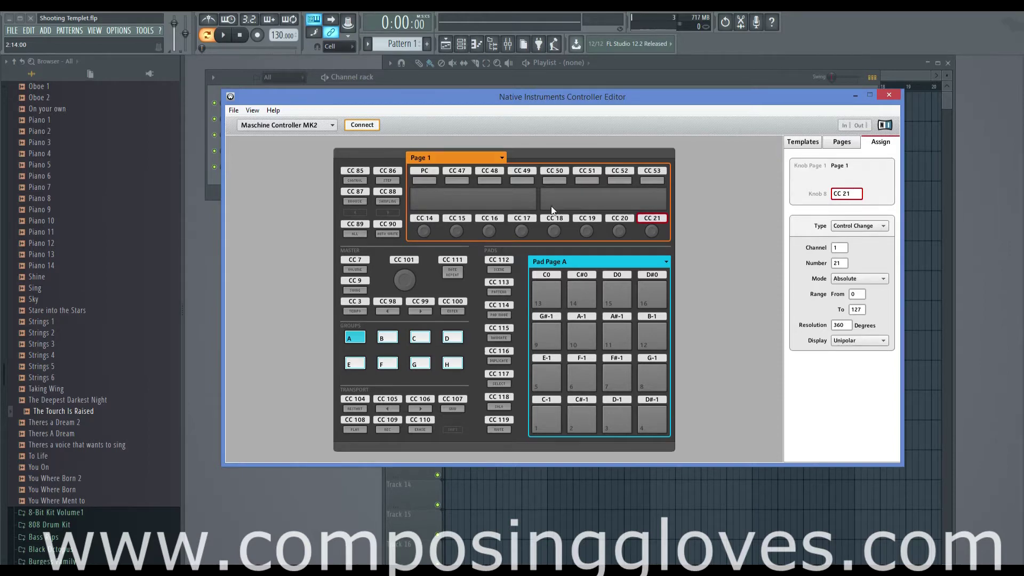
mouse_move(477, 107)
left_mouse_down()
mouse_move(487, 208)
mouse_move(475, 188)
mouse_move(474, 91)
left_mouse_up()
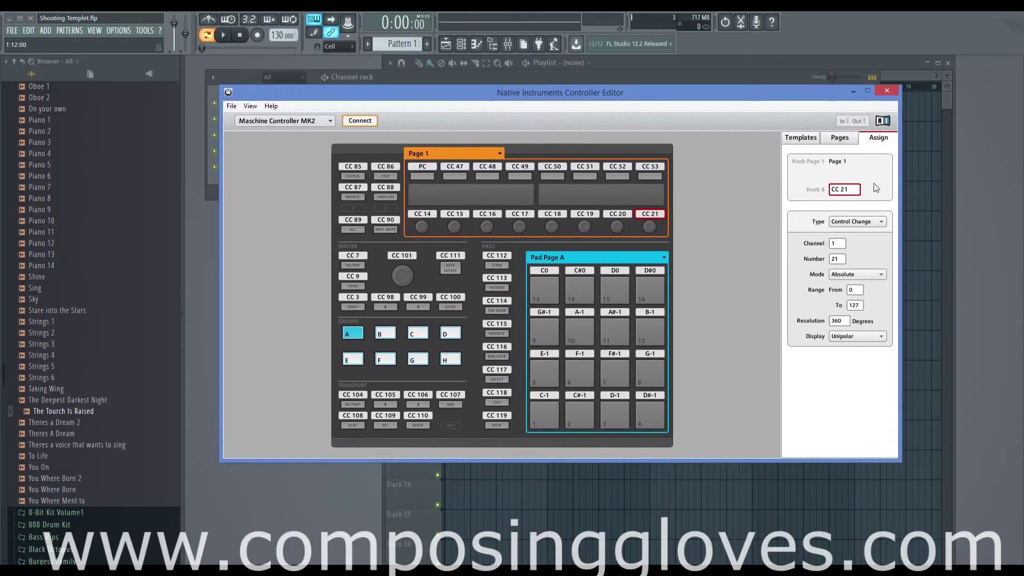
left_click(803, 137)
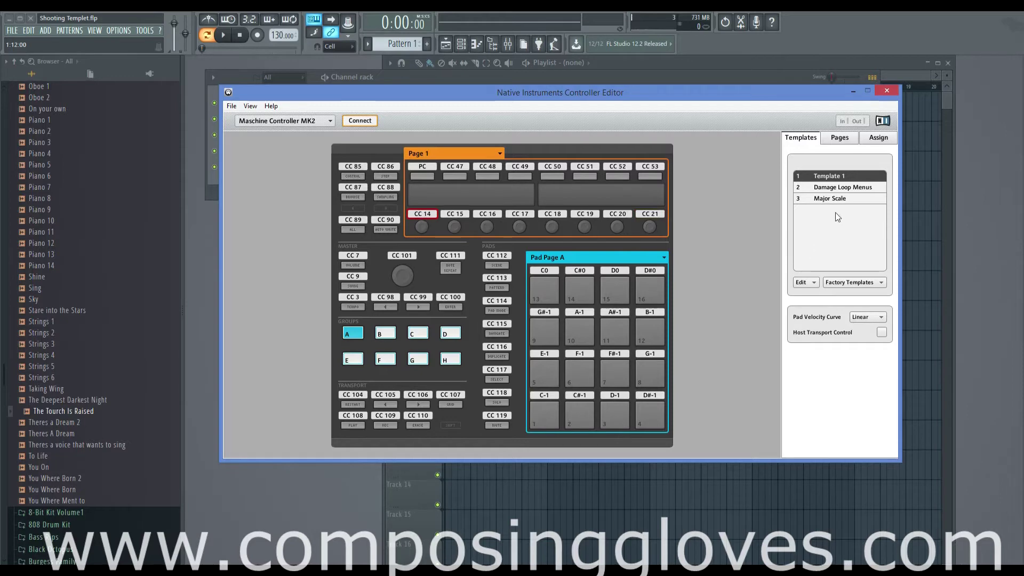
Step: Try the Damage Loop Menus template, then return to Template 1
left_click(833, 188)
key("Down")
left_click(833, 188)
left_click(832, 176)
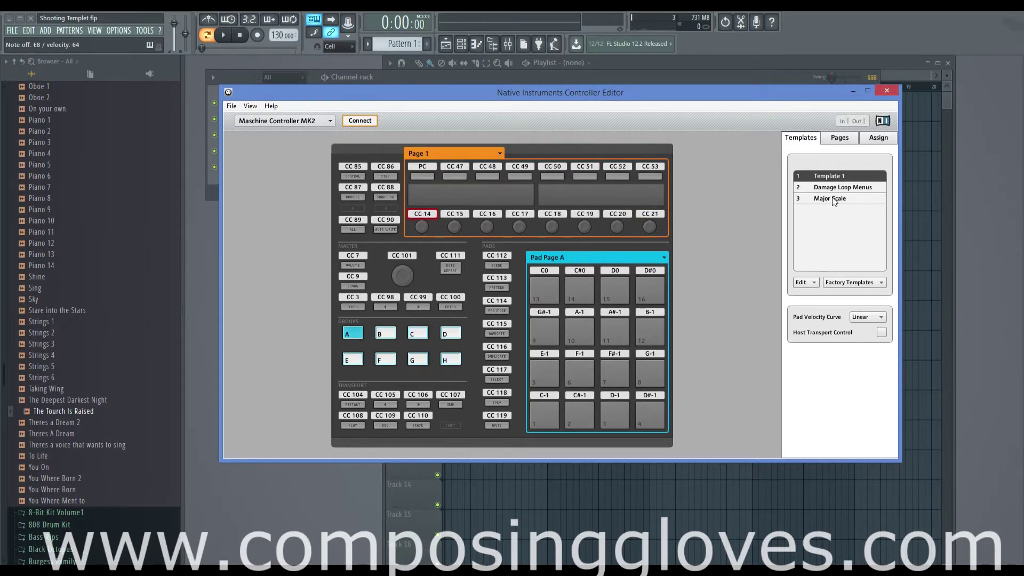
Step: Bring FL Studio to the front and open the Maschine 2 plugin window
left_click_drag(557, 96, 810, 123)
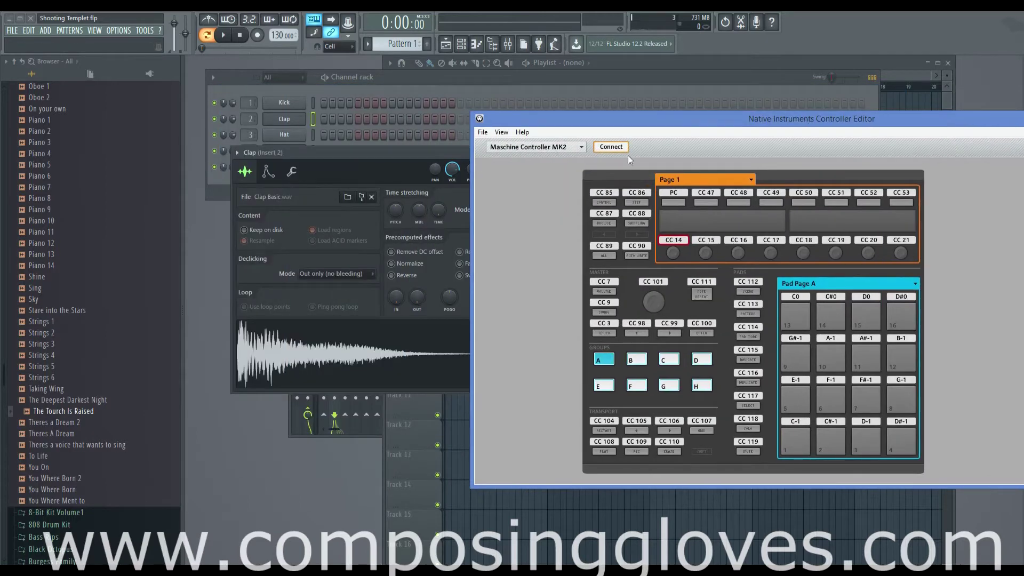
left_click_drag(651, 125, 397, 90)
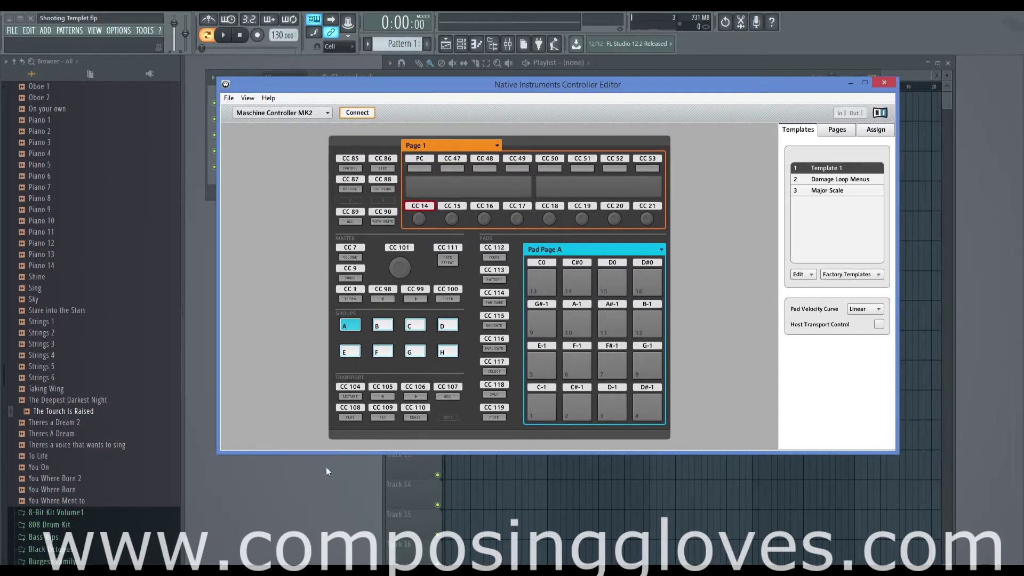
left_click(299, 531)
left_click(293, 171)
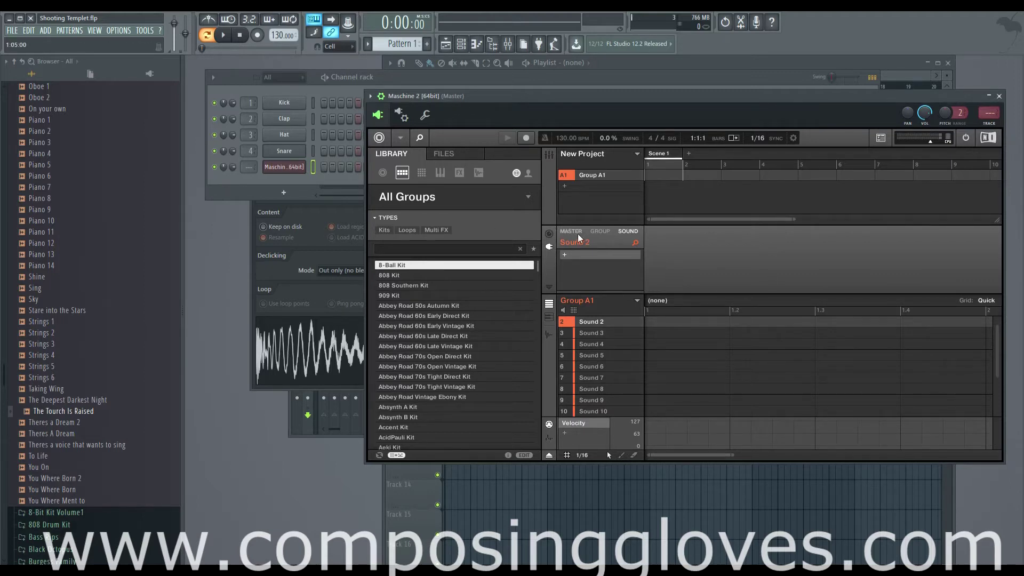
Step: Lower the Maschine window and open the Hat channel's sampler settings
left_click_drag(639, 96, 617, 138)
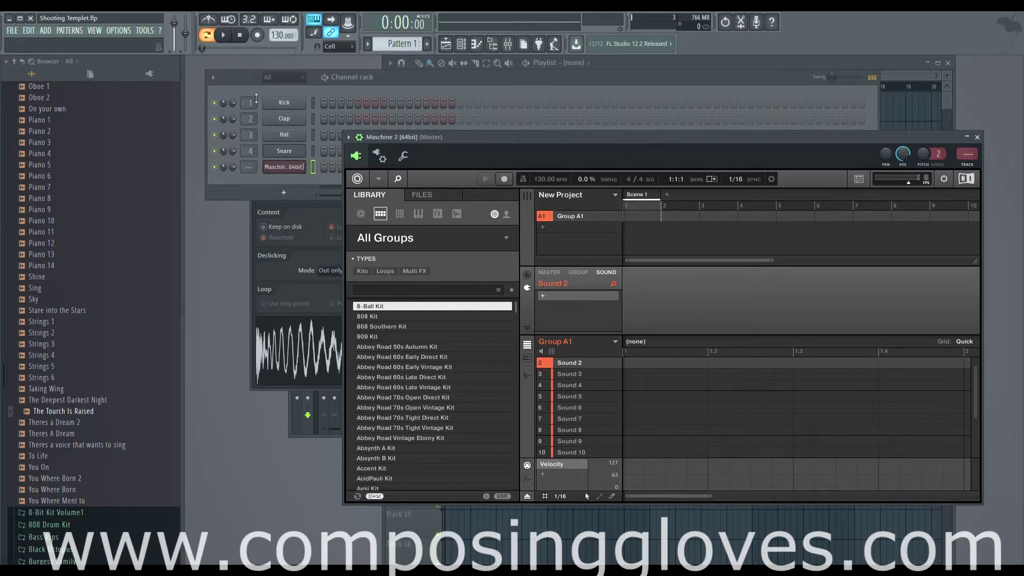
left_click(285, 135)
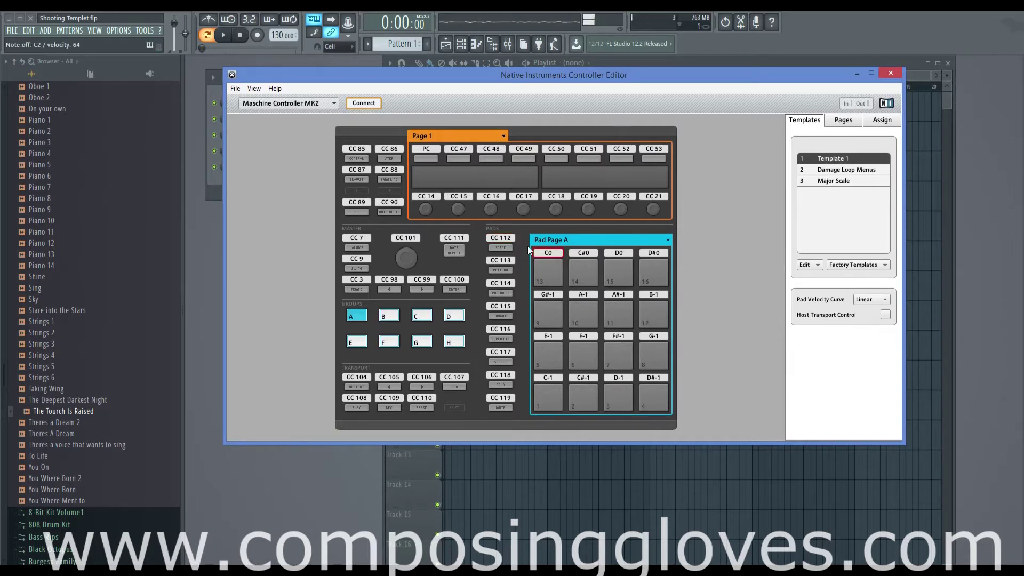
Step: Select the C0 pad and list the knob and pad pages for Pad Page D
left_click(537, 257)
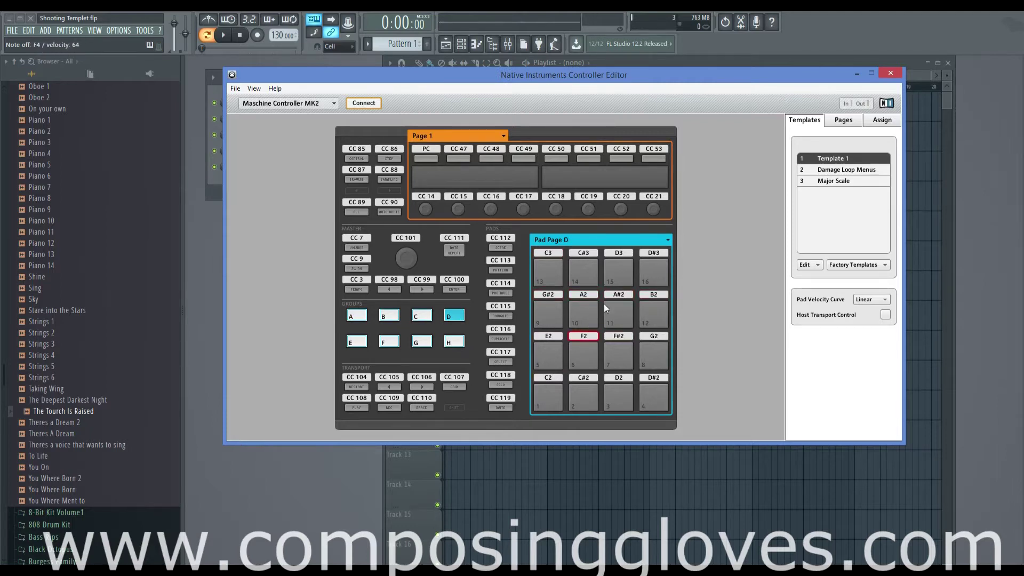
left_click(843, 120)
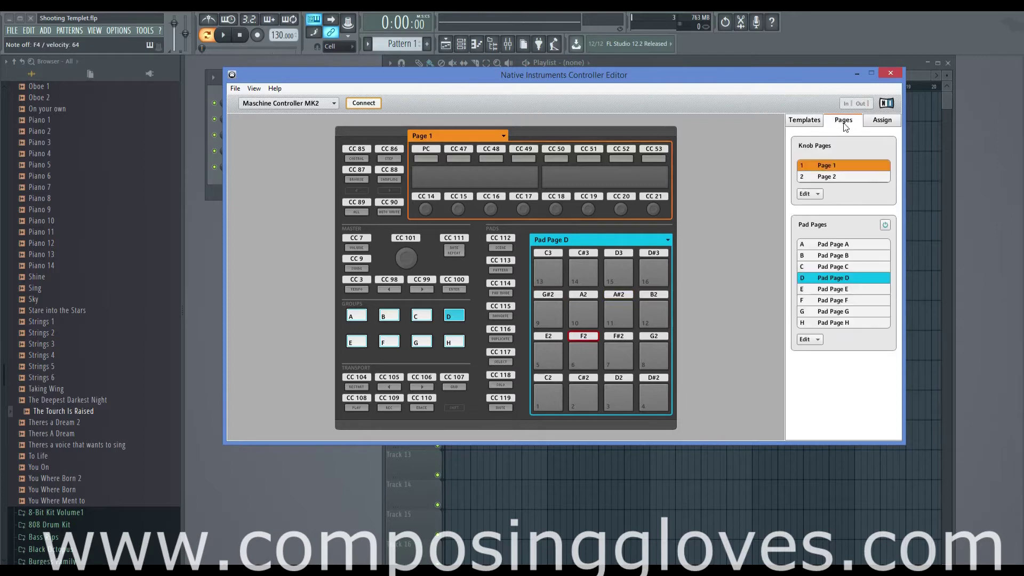
Step: Select pad 1 (C2) in the Assign tab and colour Pad Page D Orange
left_click(809, 193)
left_click(810, 194)
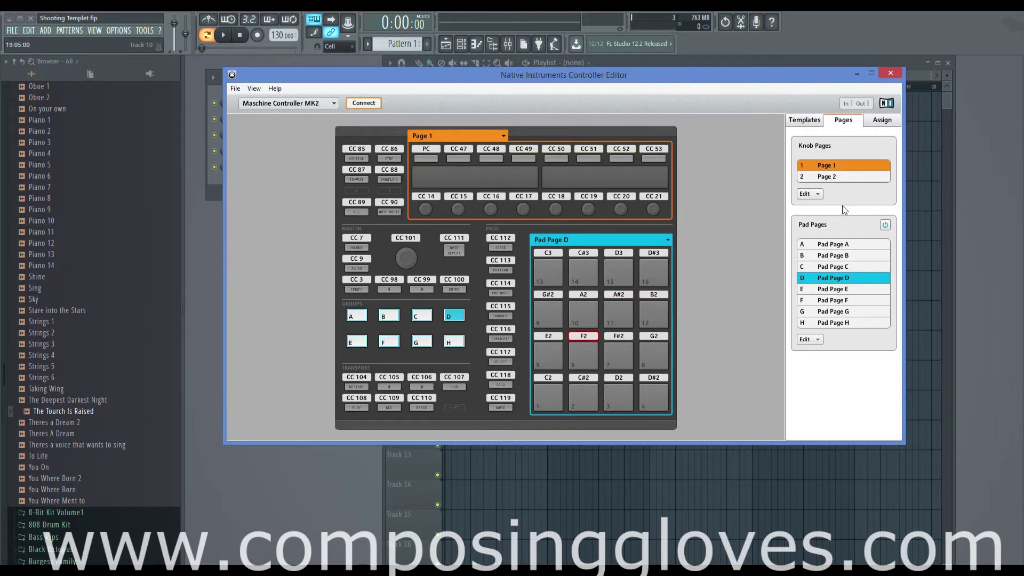
left_click(884, 123)
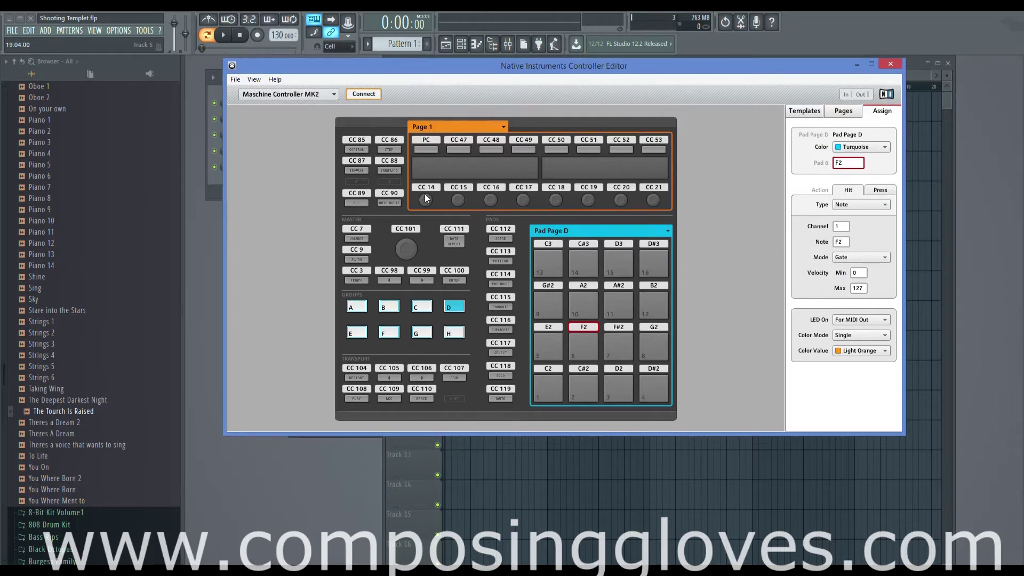
left_click(557, 391)
left_click(548, 300)
left_click(547, 393)
left_click(862, 152)
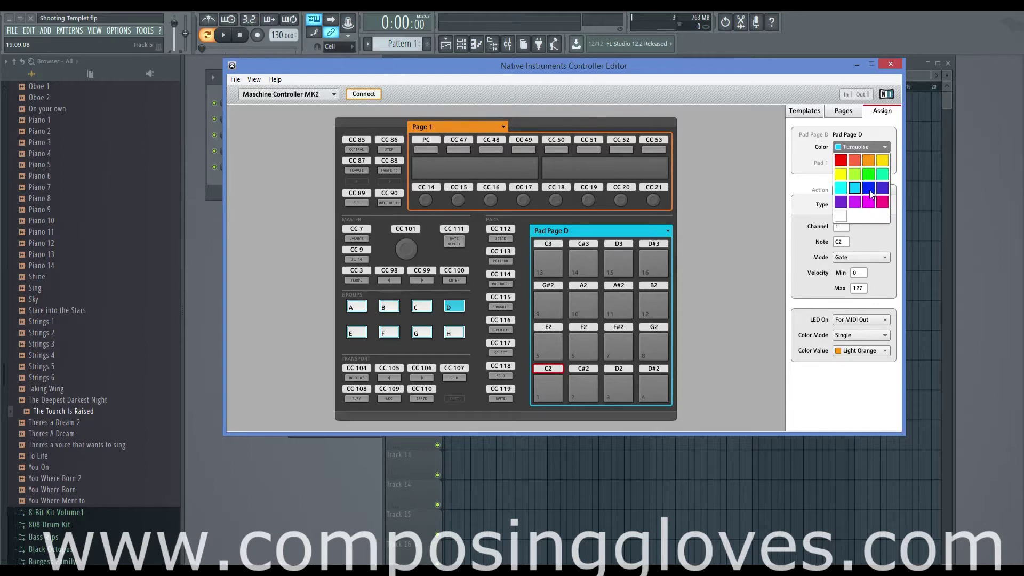
left_click(868, 190)
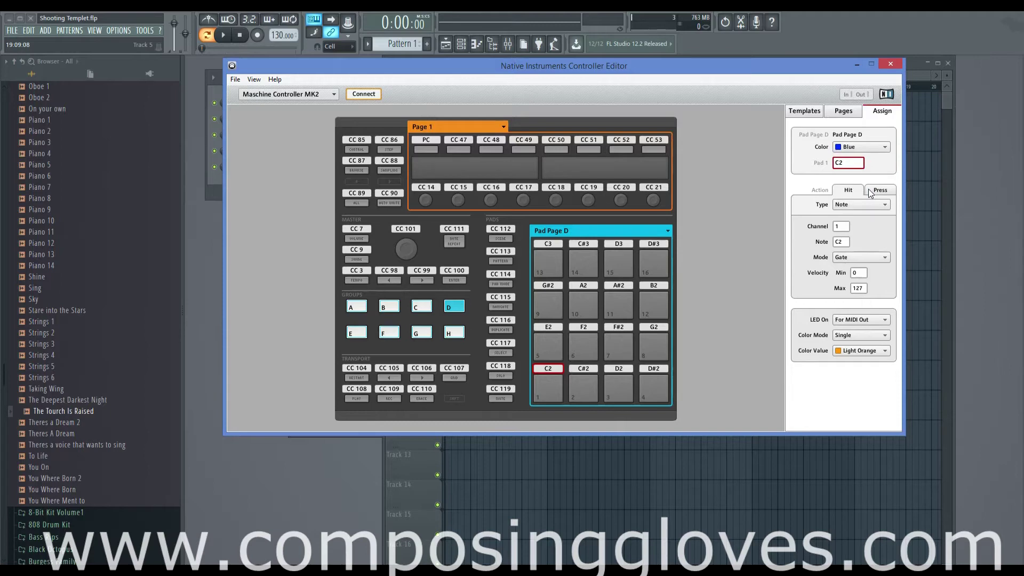
key("o")
Step: Light the C2 pad Violet in Single colour mode, lit For MIDI Out
left_click(853, 320)
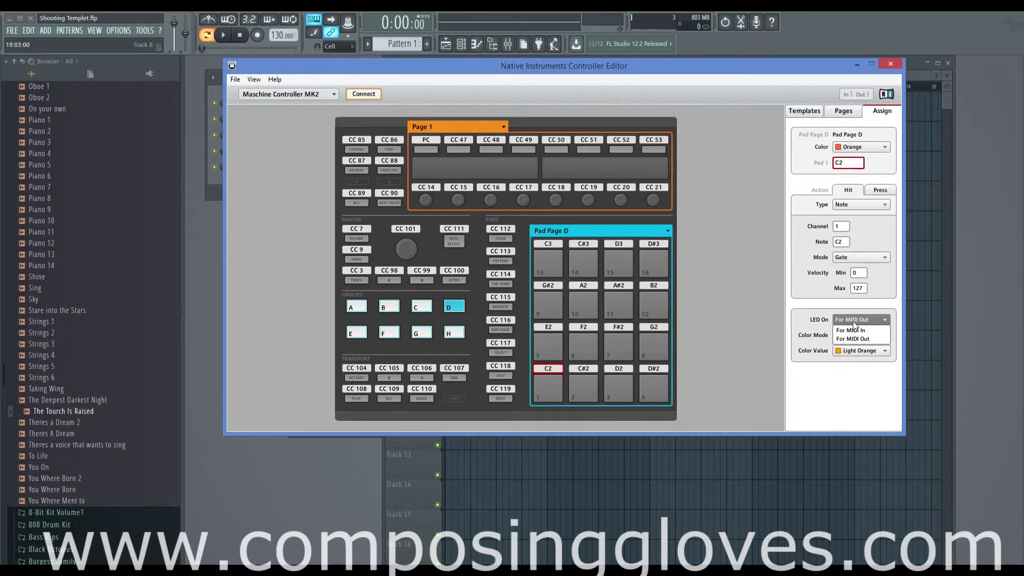
left_click(845, 337)
left_click(845, 337)
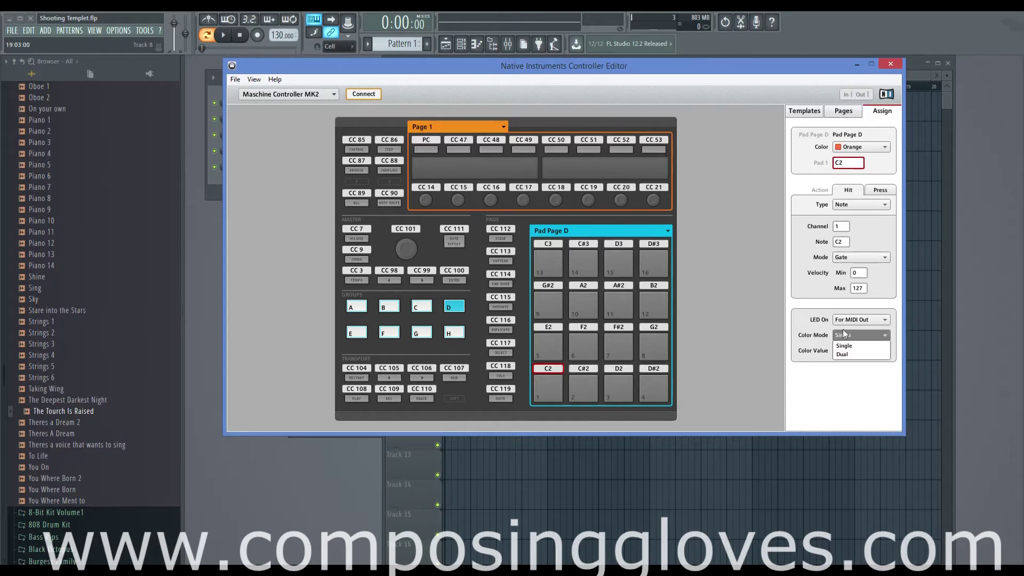
left_click(847, 346)
left_click(849, 352)
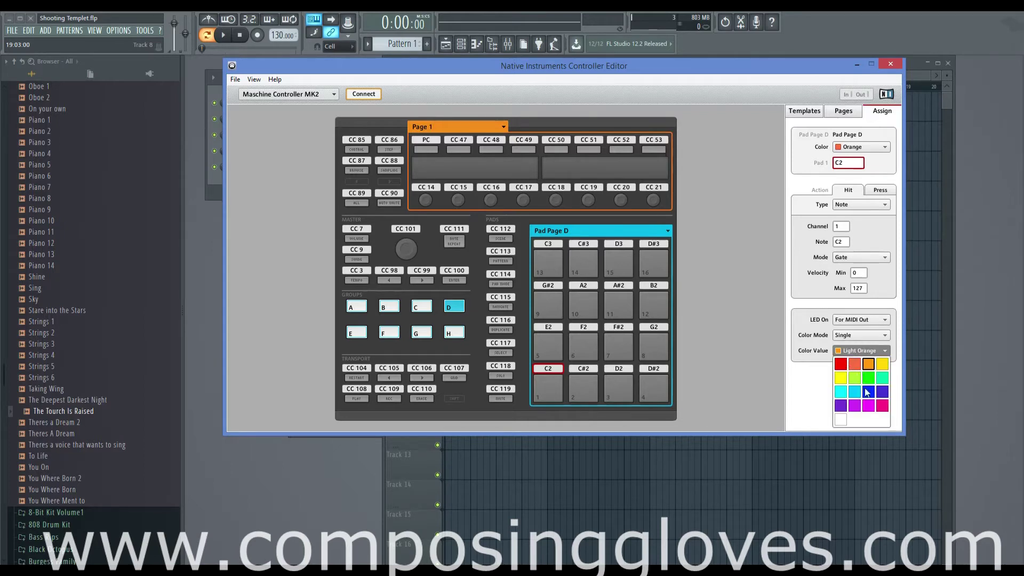
left_click(842, 407)
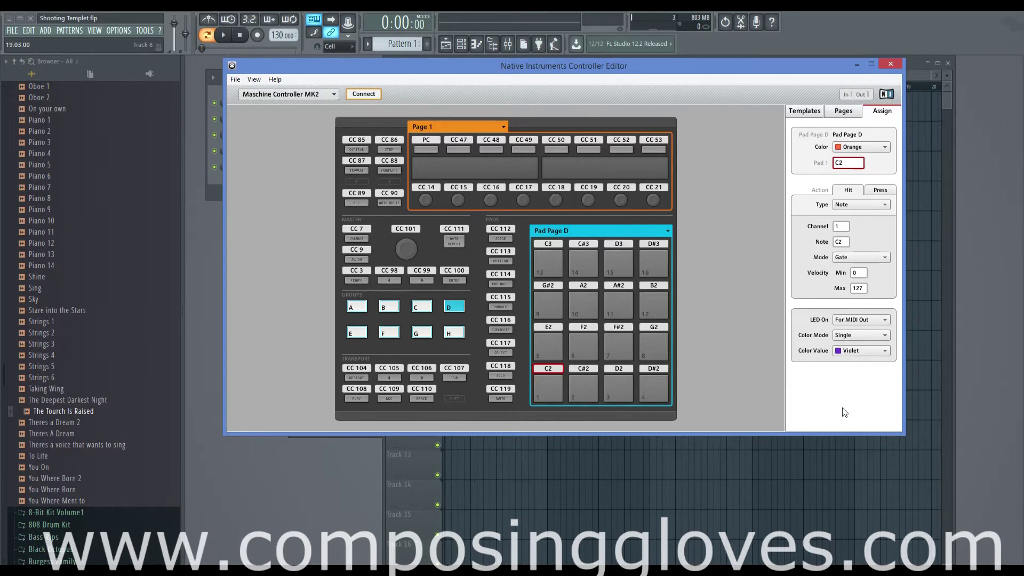
Step: Inspect the pad's message Type list and its Press and Hit settings
left_click(853, 206)
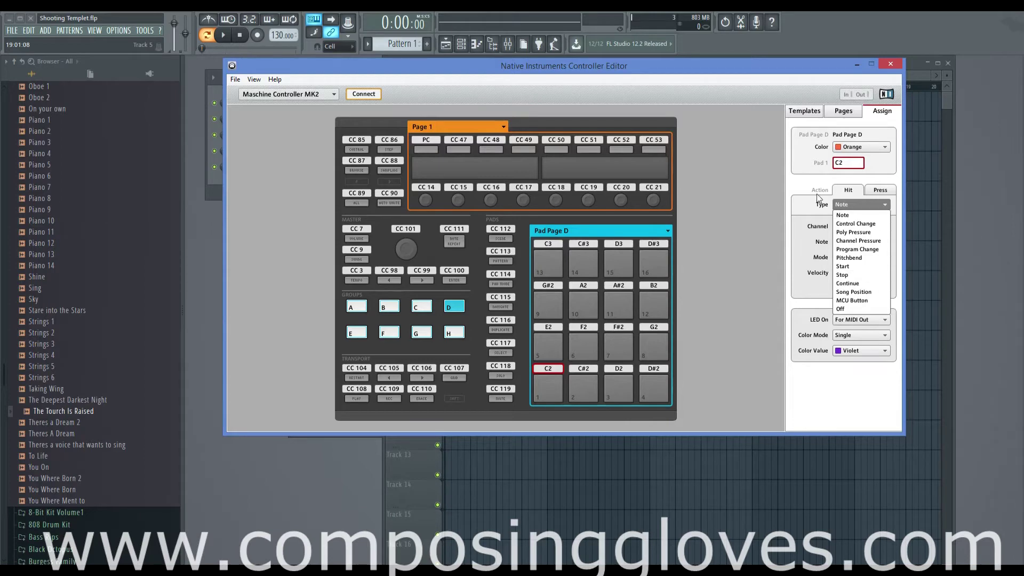
left_click(801, 182)
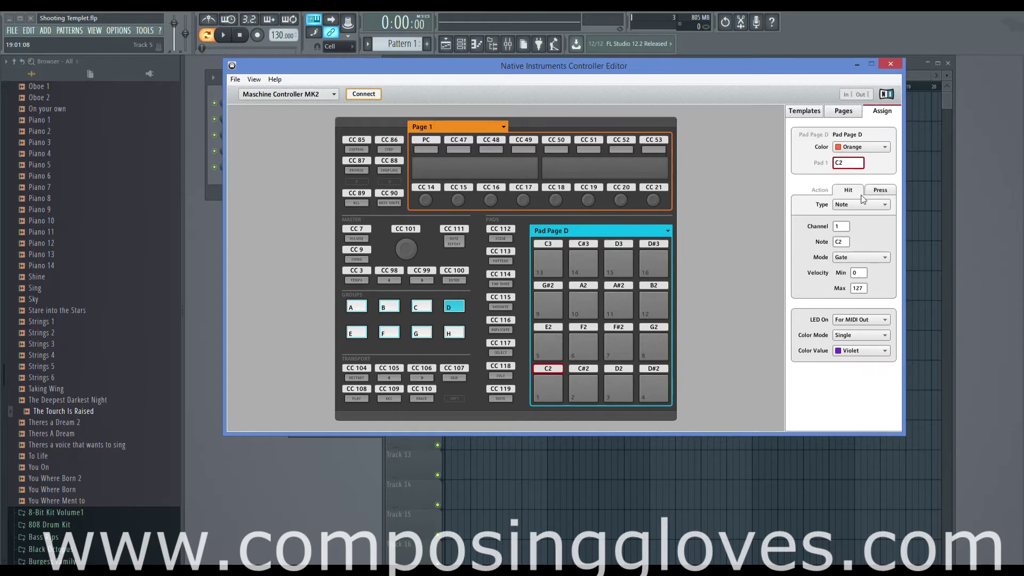
left_click(886, 191)
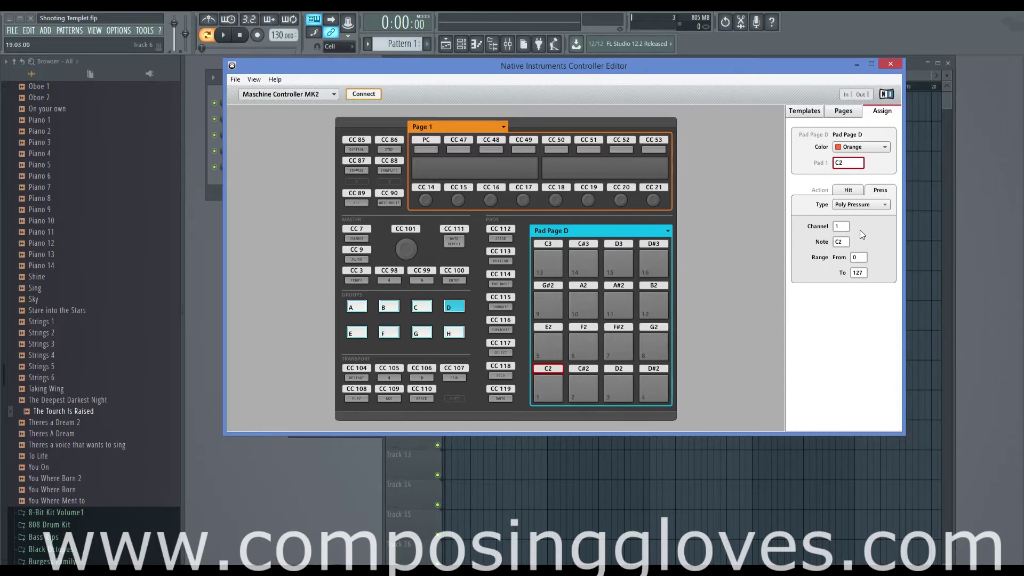
left_click(851, 190)
Step: Select a knob's CC label and keep its type as Control Change
left_click(522, 189)
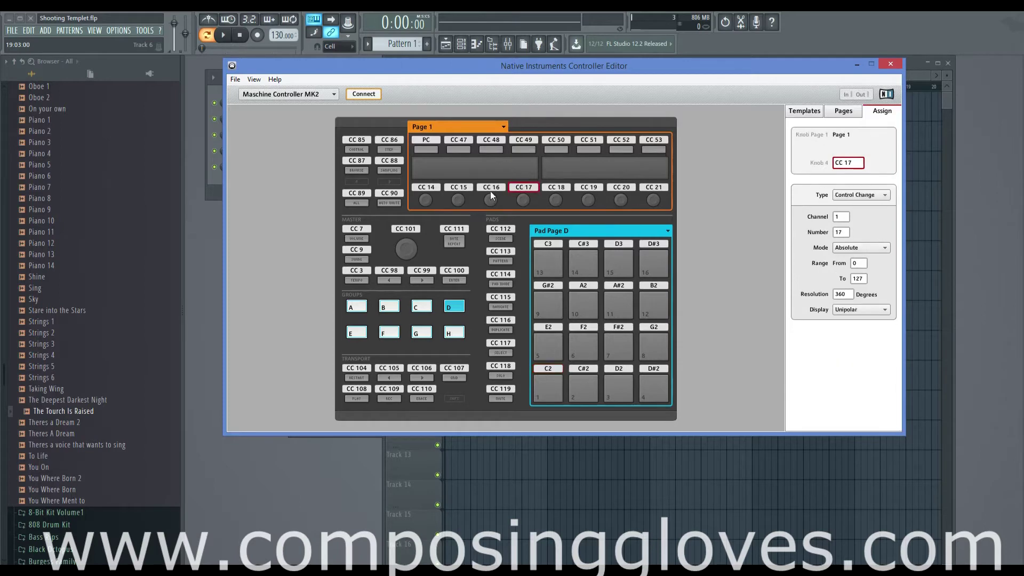
left_click(842, 196)
left_click(787, 207)
Step: Bring FL Studio forward and raise the Hat channel settings window slightly
left_click(352, 475)
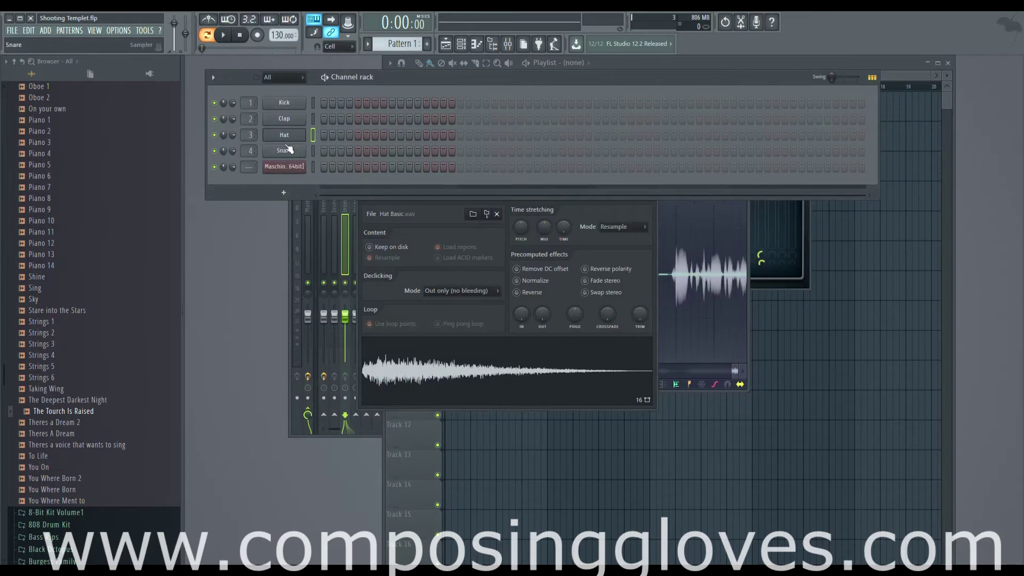
left_click(469, 208)
left_click_drag(505, 175, 510, 157)
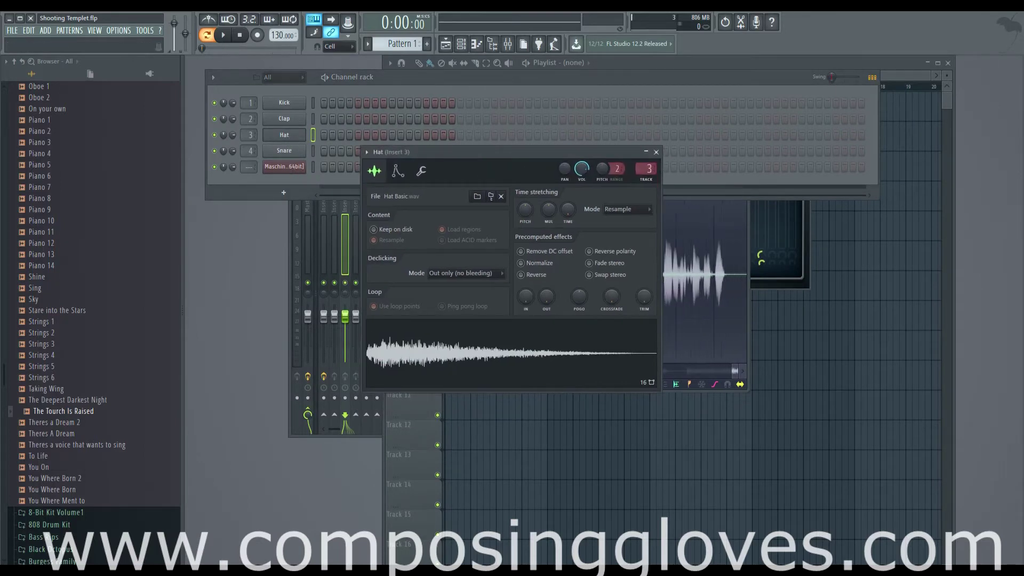
Step: In the Controller Editor, load the Major Scale template and switch to Pad Page D
key("alt+Tab")
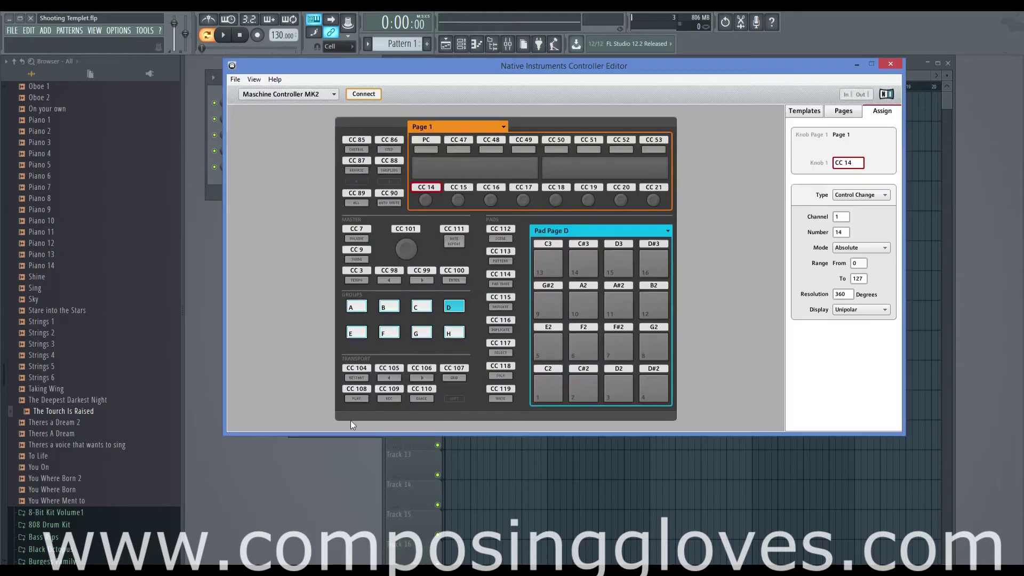
left_click(805, 111)
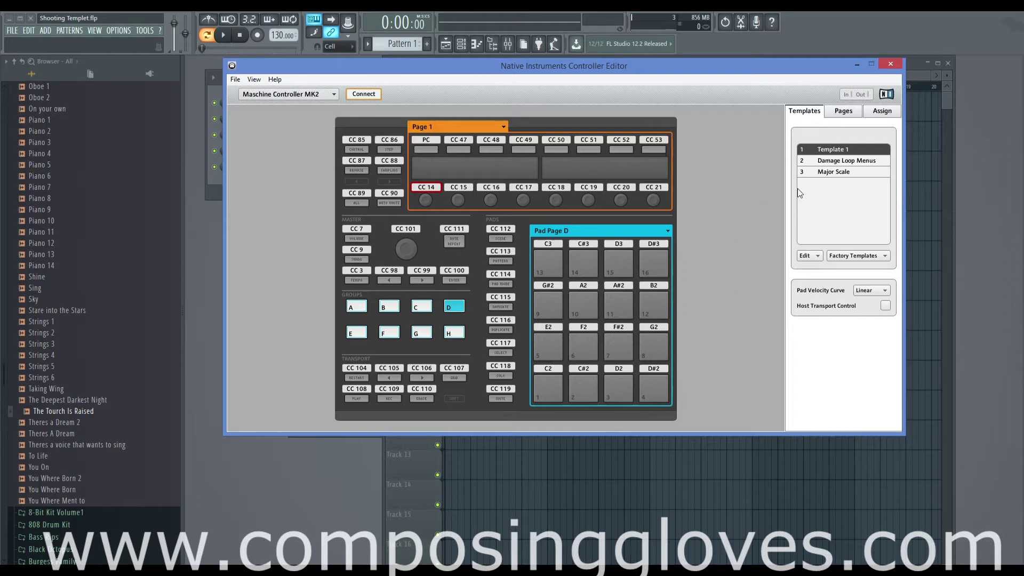
left_click(832, 172)
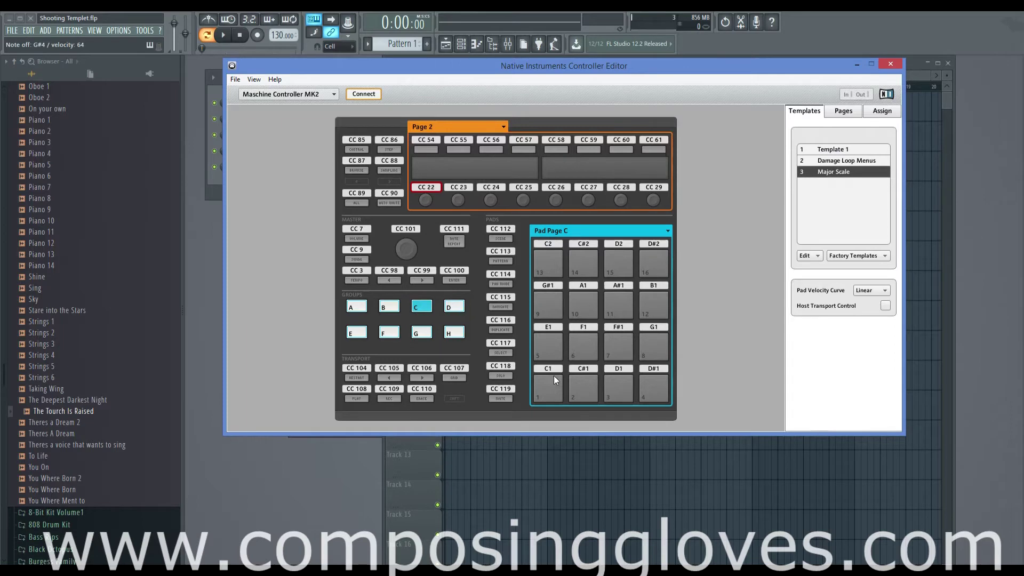
left_click(449, 307)
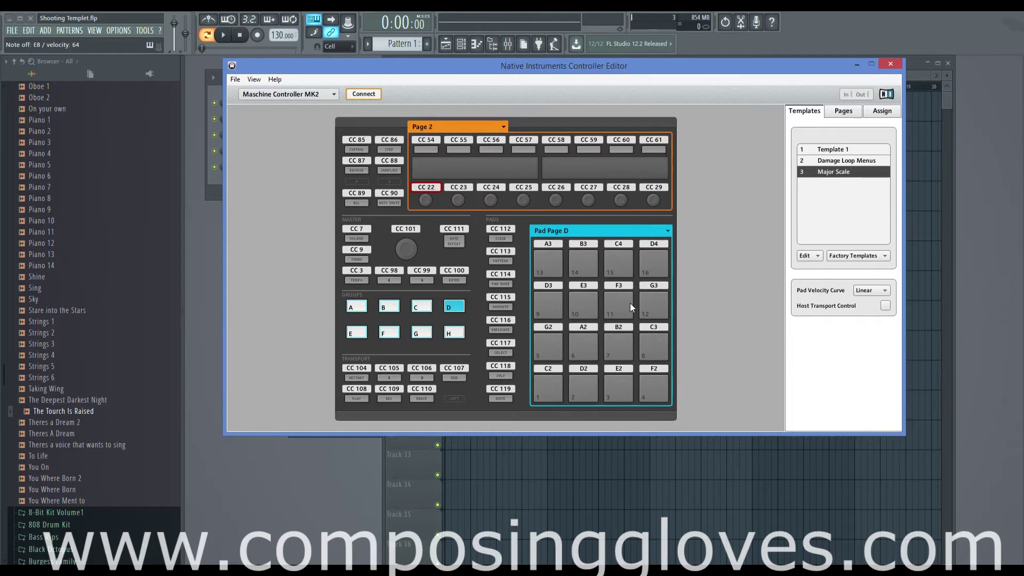
Step: Add a Harmless synth channel from the channel rack's + menu and reopen its plugin window
left_click(316, 482)
left_click(273, 193)
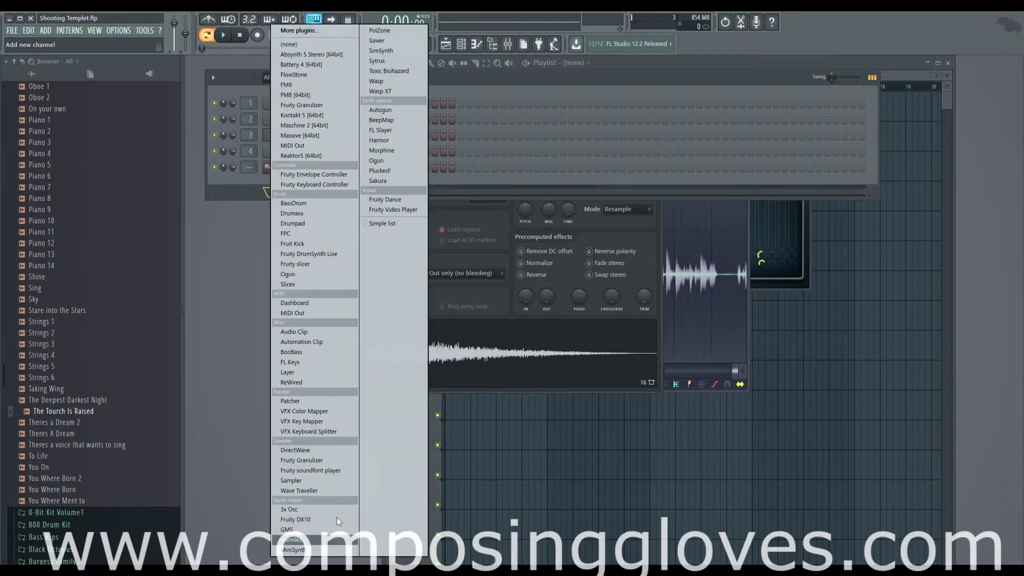
left_click(292, 540)
left_click(240, 186)
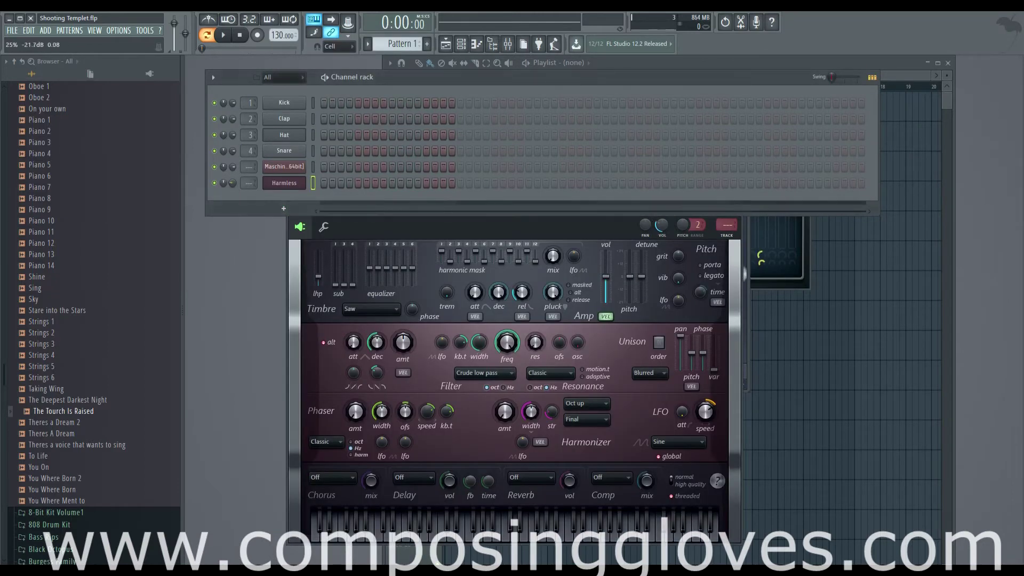
left_click(296, 186)
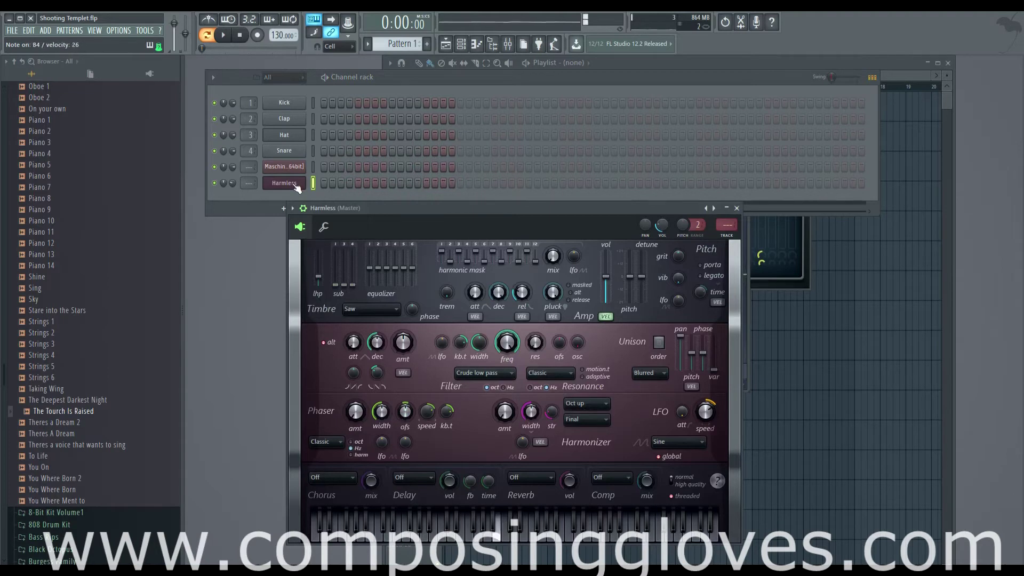
left_click(296, 187)
left_click(295, 185)
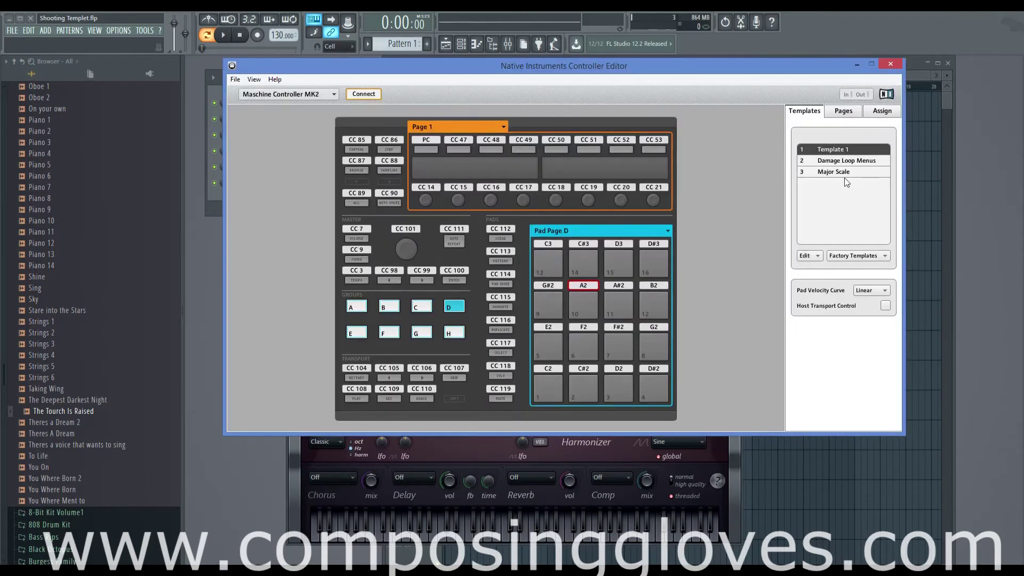
Step: Switch Controller Editor from Major Scale back to Template 1 and close the editor
left_click(847, 172)
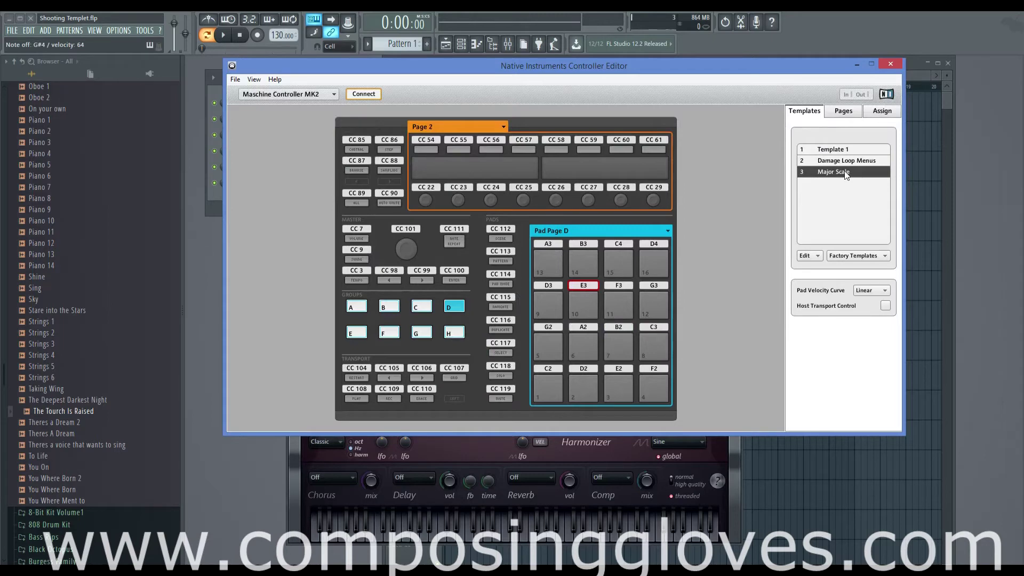
left_click_drag(645, 67, 670, 109)
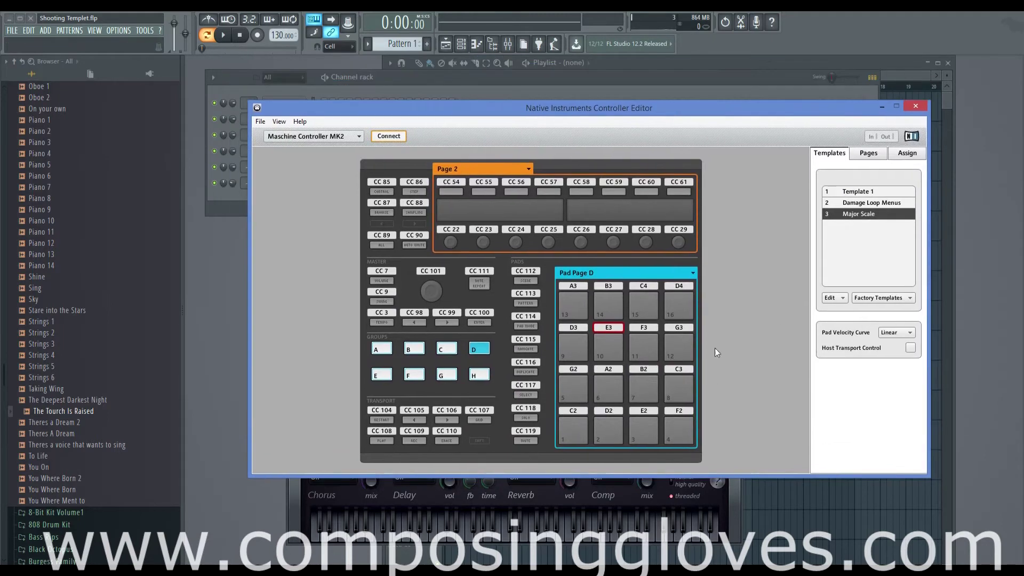
left_click(862, 194)
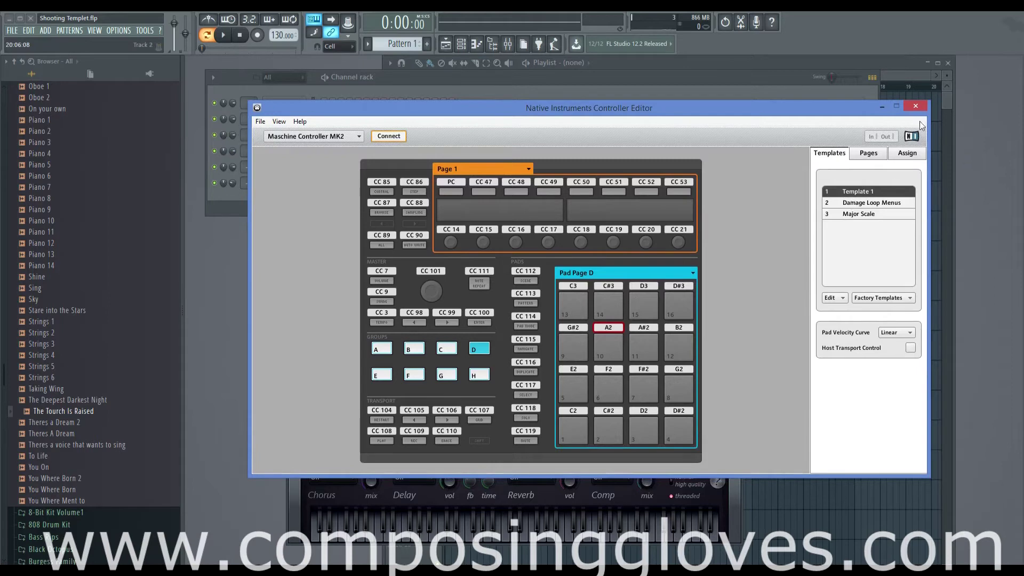
left_click(913, 108)
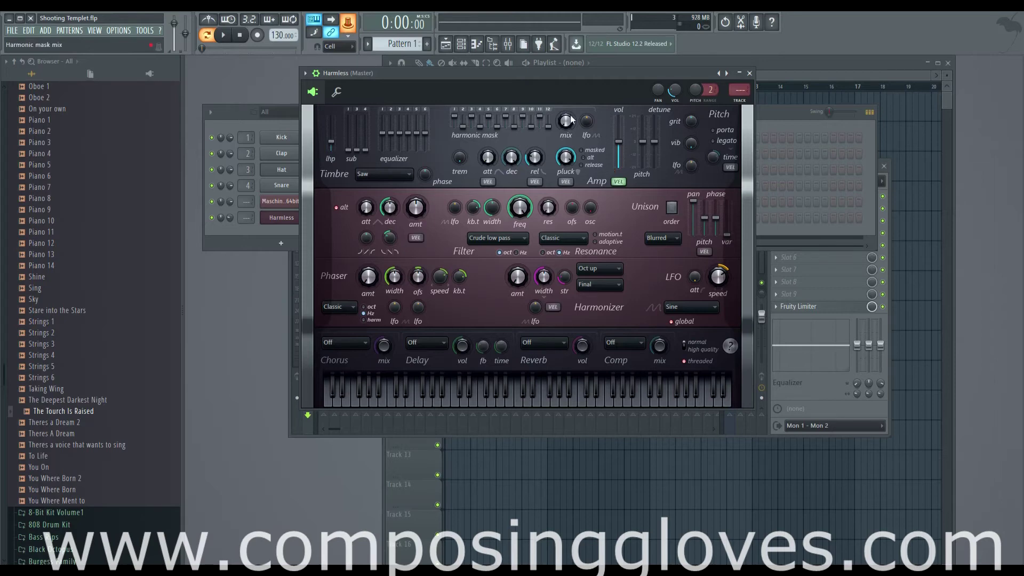
Step: With Multilink enabled, link Harmless's pluck knob to a Maschine knob, leaving it near 38%
left_click(357, 32)
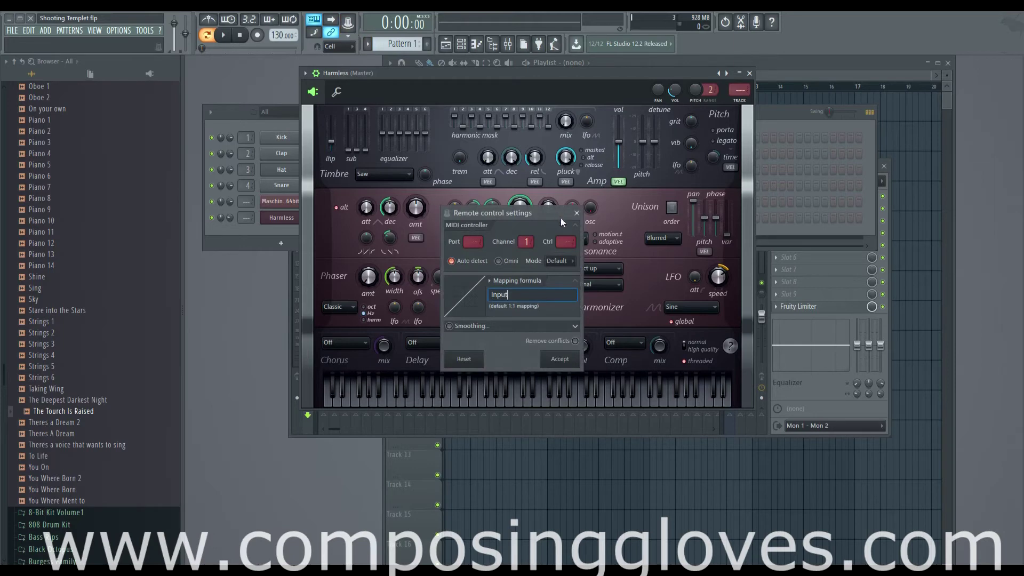
left_click(576, 213)
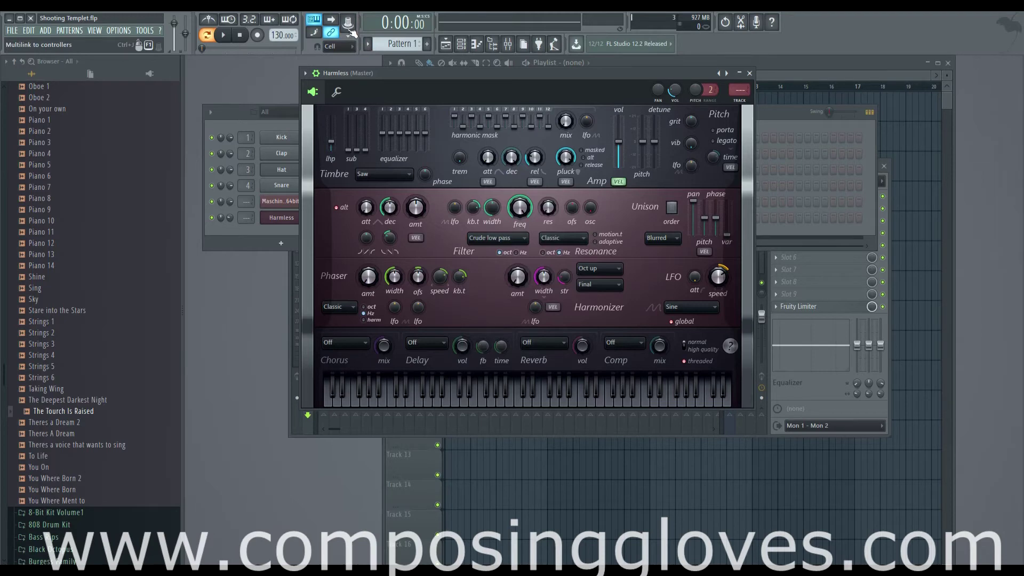
left_click(350, 28)
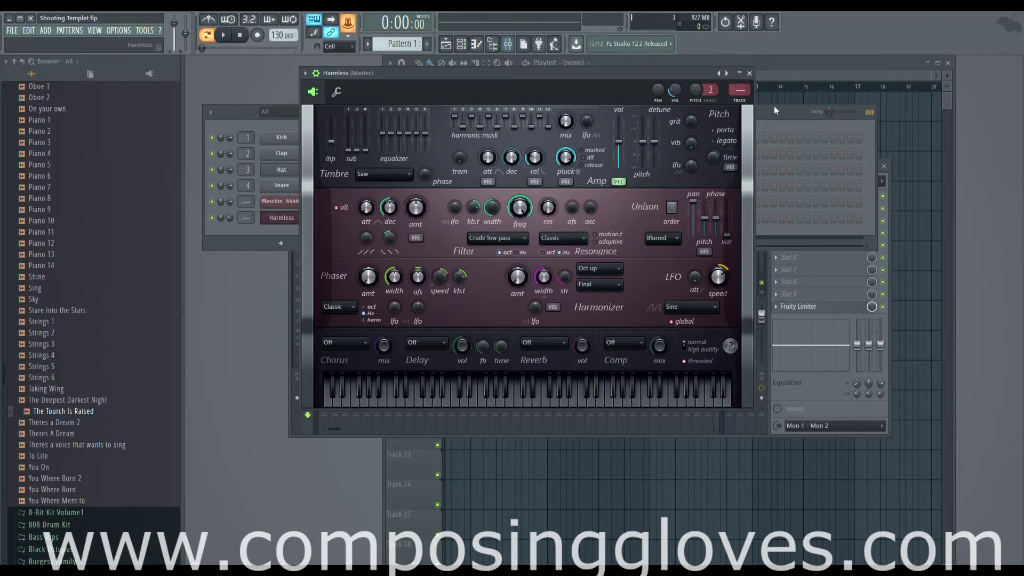
mouse_move(460, 85)
left_mouse_down()
mouse_move(461, 73)
mouse_move(457, 97)
left_mouse_up()
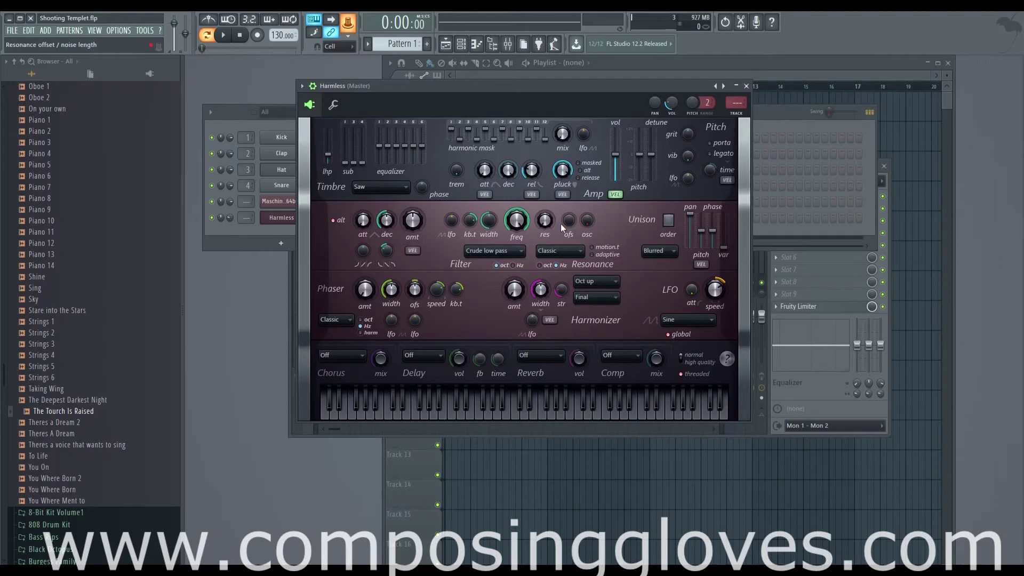
left_click_drag(521, 88, 520, 87)
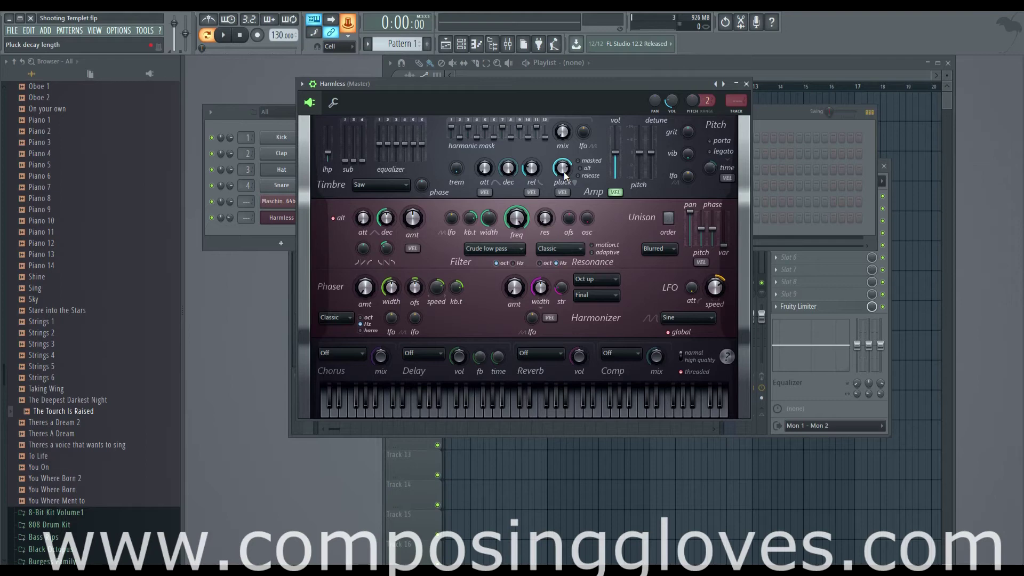
scroll(564, 172, "down", 2)
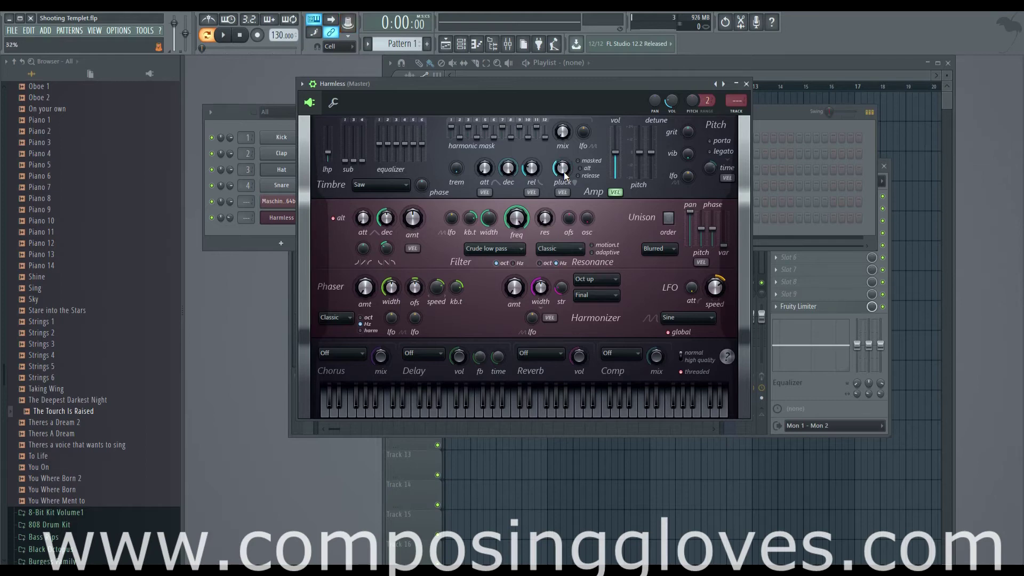
scroll(565, 172, "down", 5)
scroll(564, 172, "up", 6)
scroll(564, 172, "down", 1)
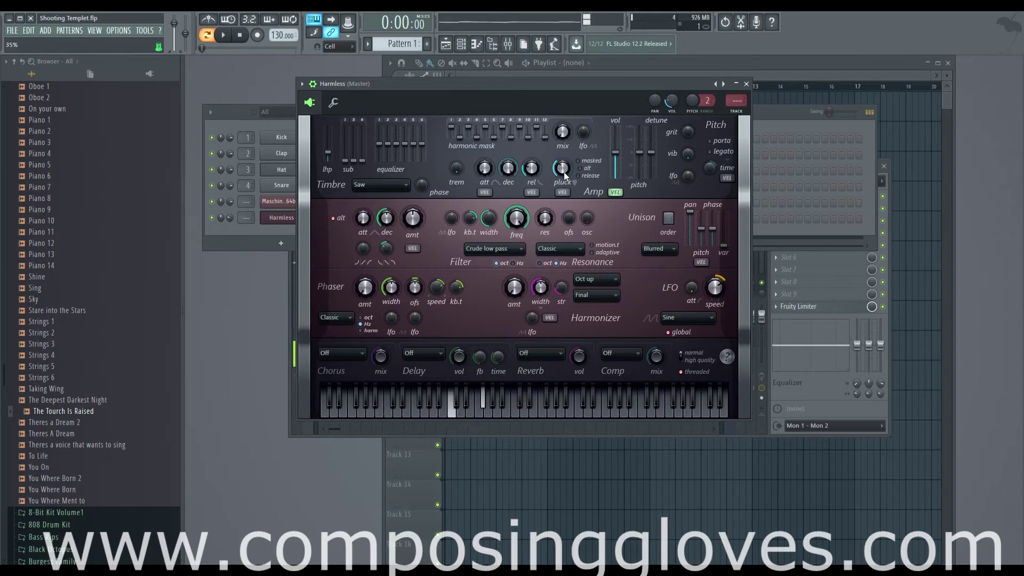
scroll(565, 172, "down", 4)
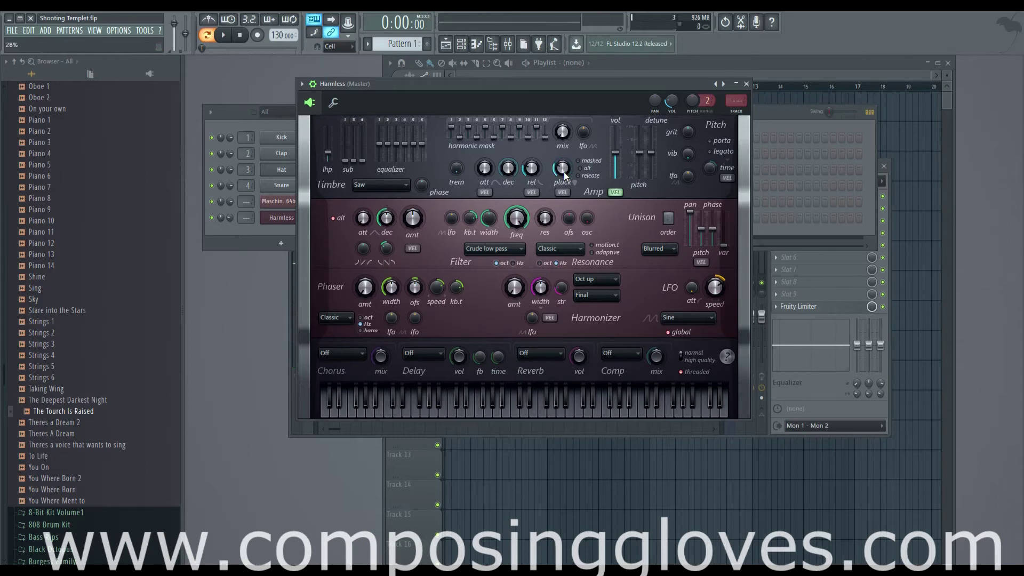
scroll(565, 172, "up", 1)
Step: Rename the first Page 1 knob in Controller Editor from CC 14 to 'Pluck'
left_click(351, 24)
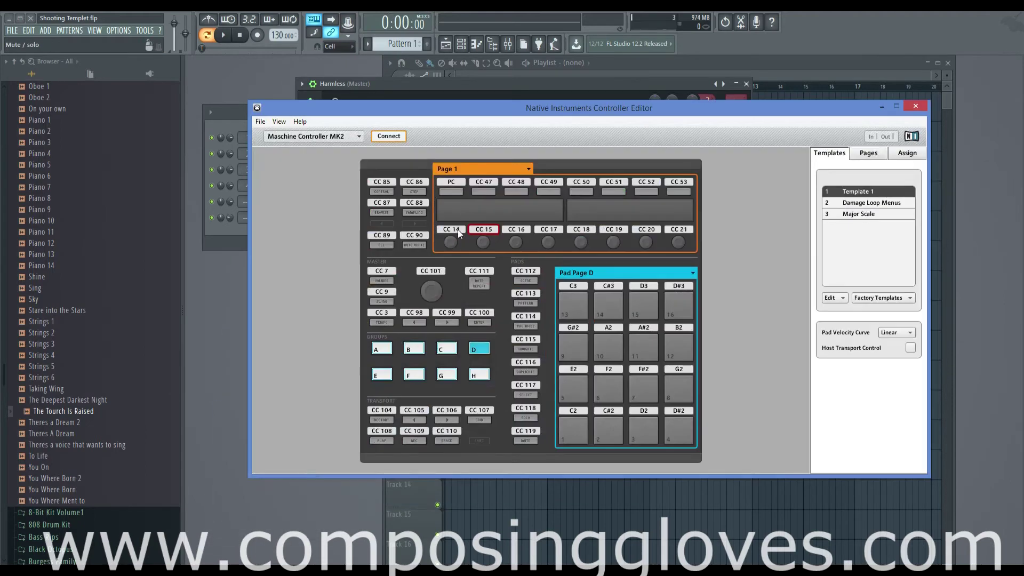
left_click(453, 230)
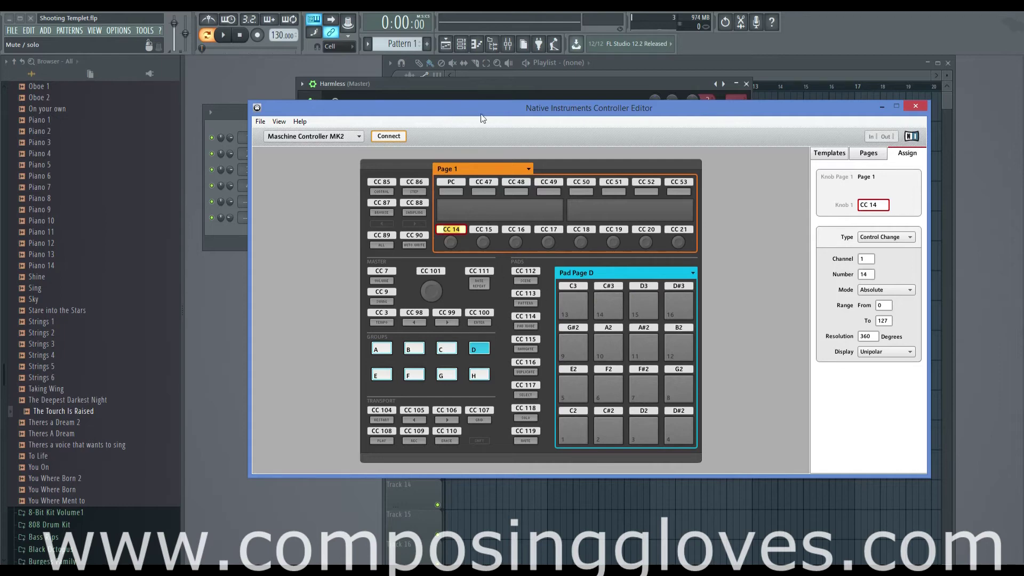
left_click_drag(481, 109, 488, 126)
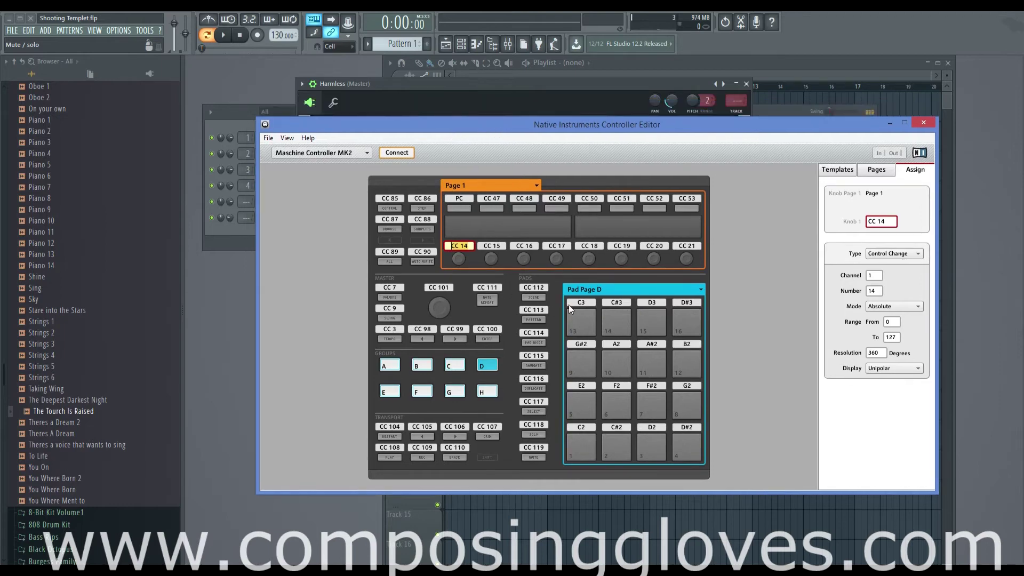
left_click_drag(450, 126, 582, 250)
type("Pluck")
key("Return")
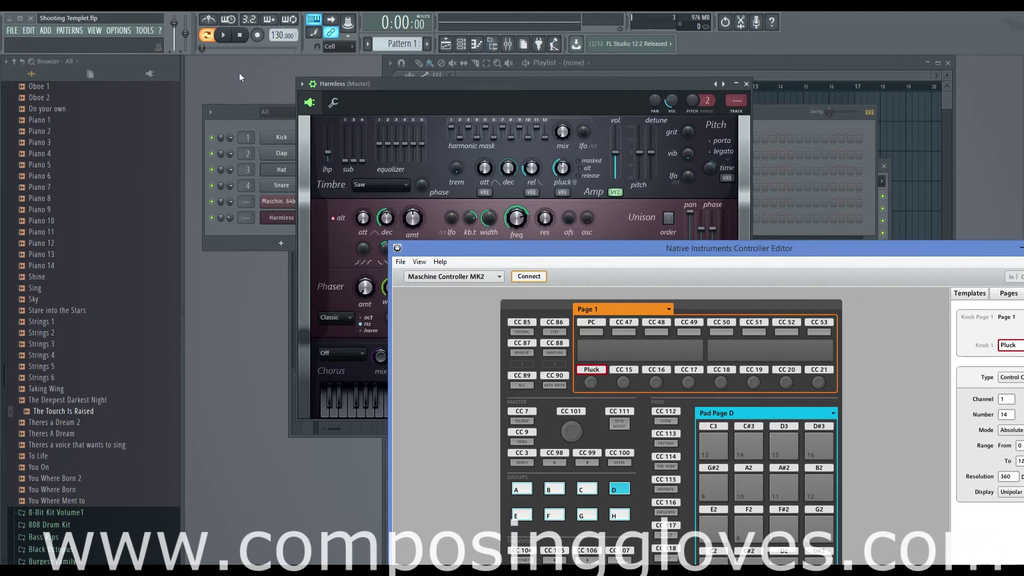
Step: Add a Kontakt 5 channel from the channel rack's + menu and move its window to the top
left_click(278, 111)
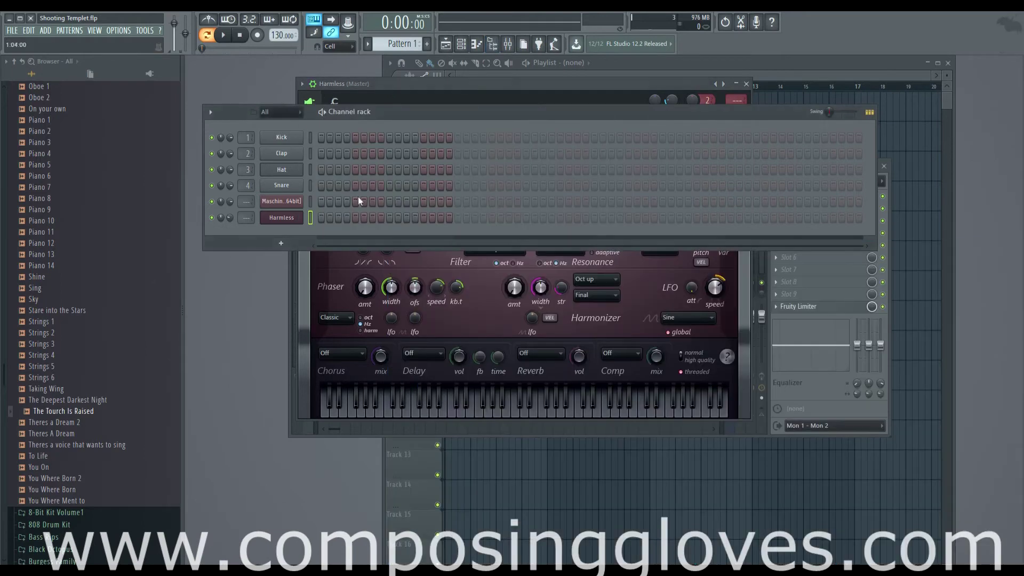
left_click(280, 244)
left_click(321, 133)
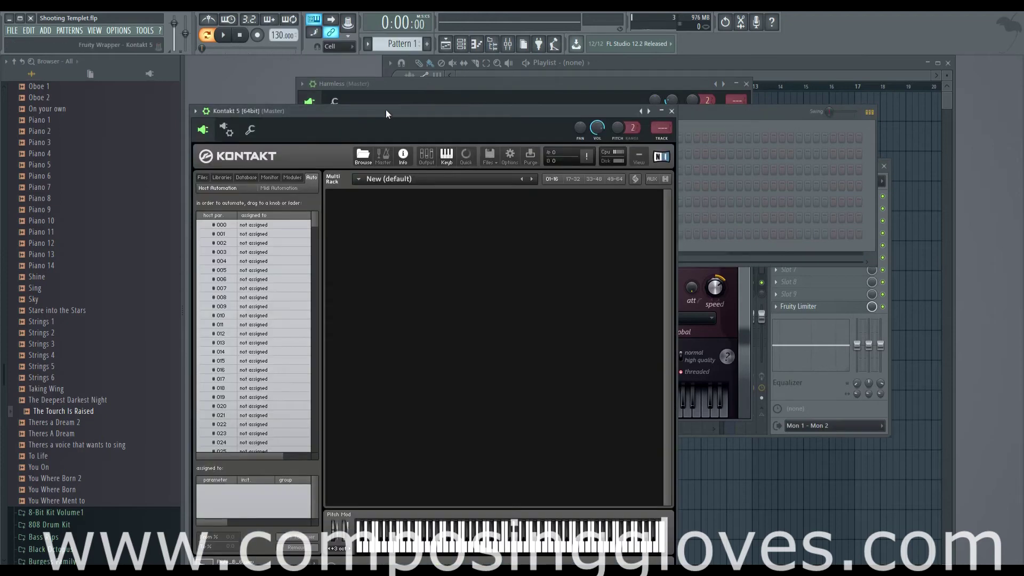
left_click_drag(386, 110, 487, 64)
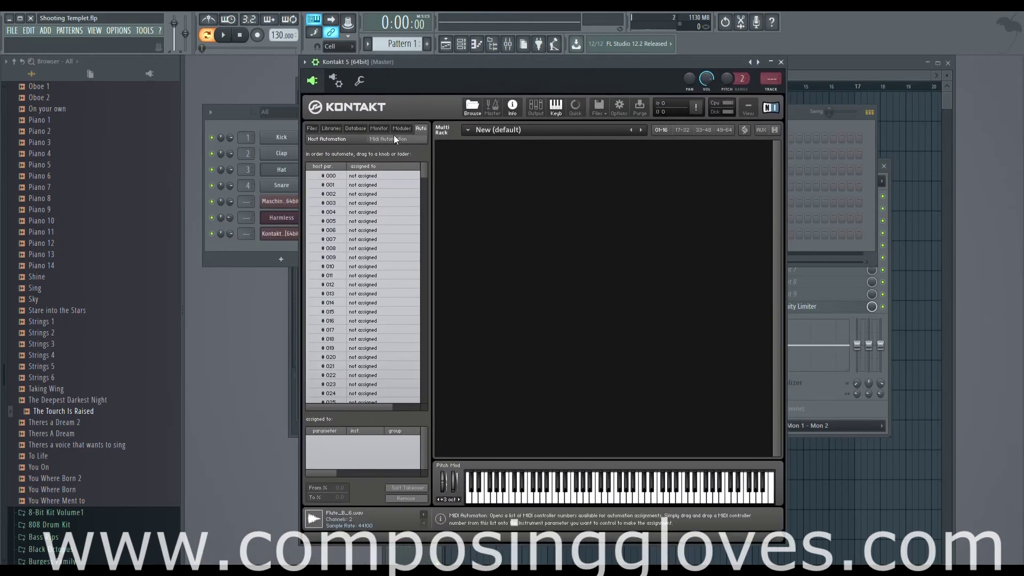
Step: Load Choir [i].nki from Kontakt's Factory Library Choir folder
left_click(331, 129)
left_click(354, 189)
left_click(341, 234)
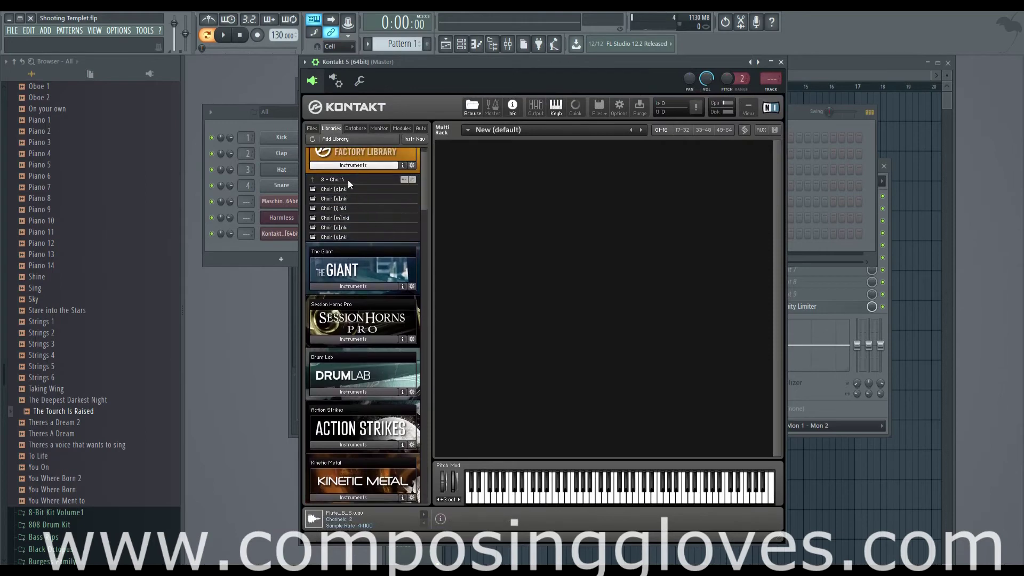
double_click(331, 207)
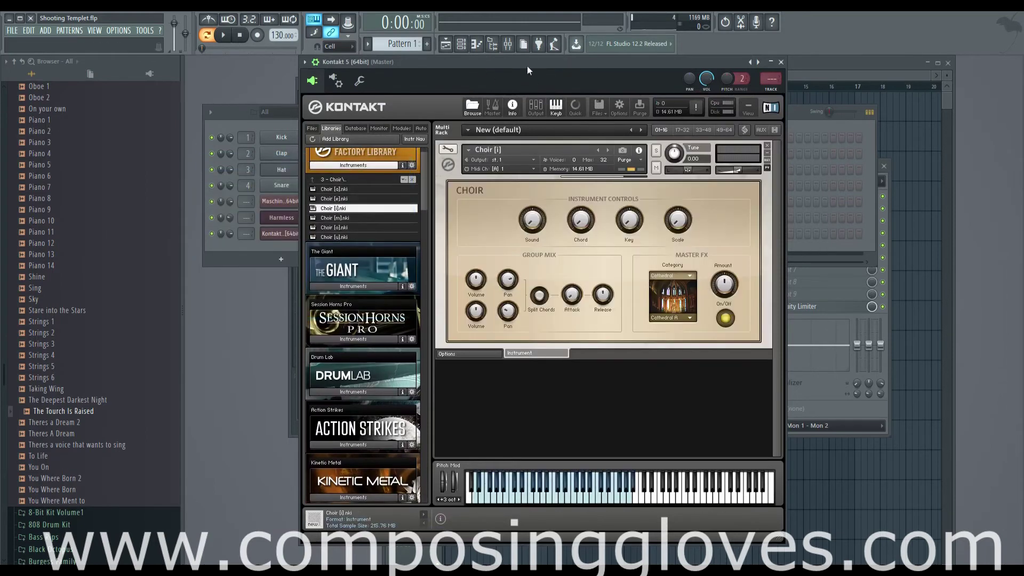
left_click_drag(526, 65, 521, 72)
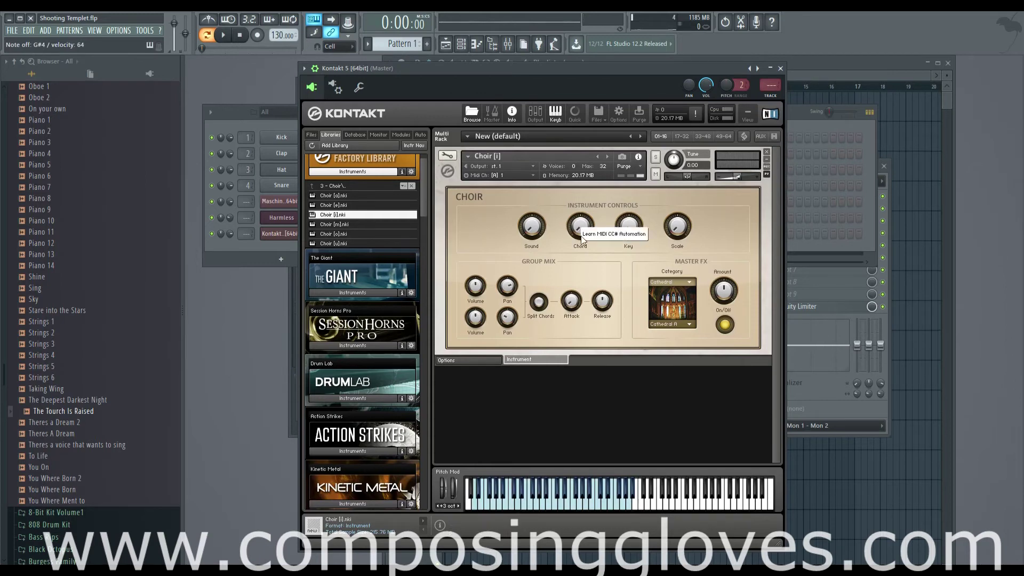
Step: Make the Choir's Chord knob learn a MIDI controller and set it to Third
left_click(595, 234)
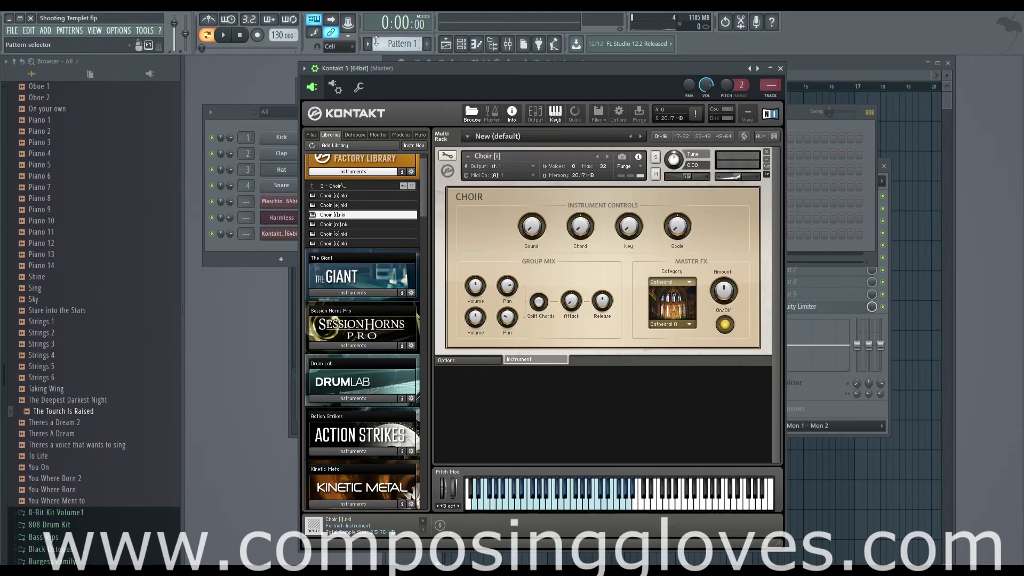
left_click(348, 22)
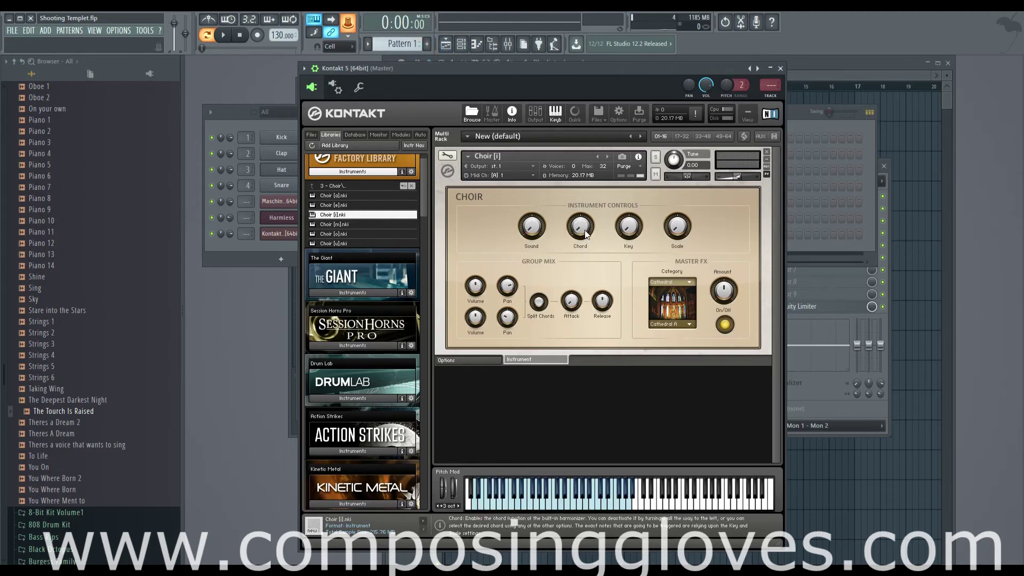
key("ctrl+m")
scroll(585, 229, "up", 1)
scroll(585, 229, "up", 1)
scroll(585, 229, "down", 2)
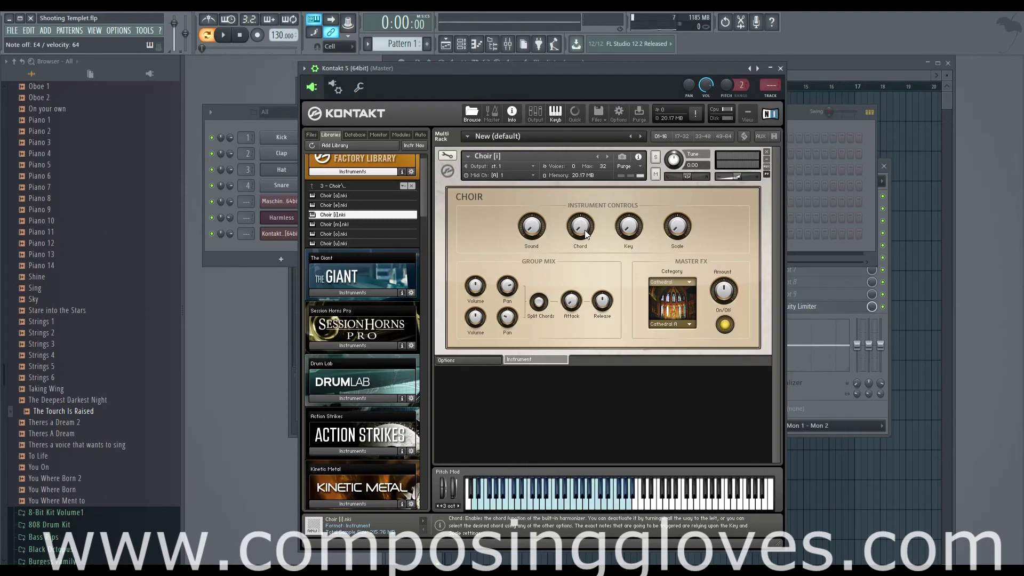
Step: In the Choir's edit mode, add a Chorus effect to the first send slot
left_click(448, 156)
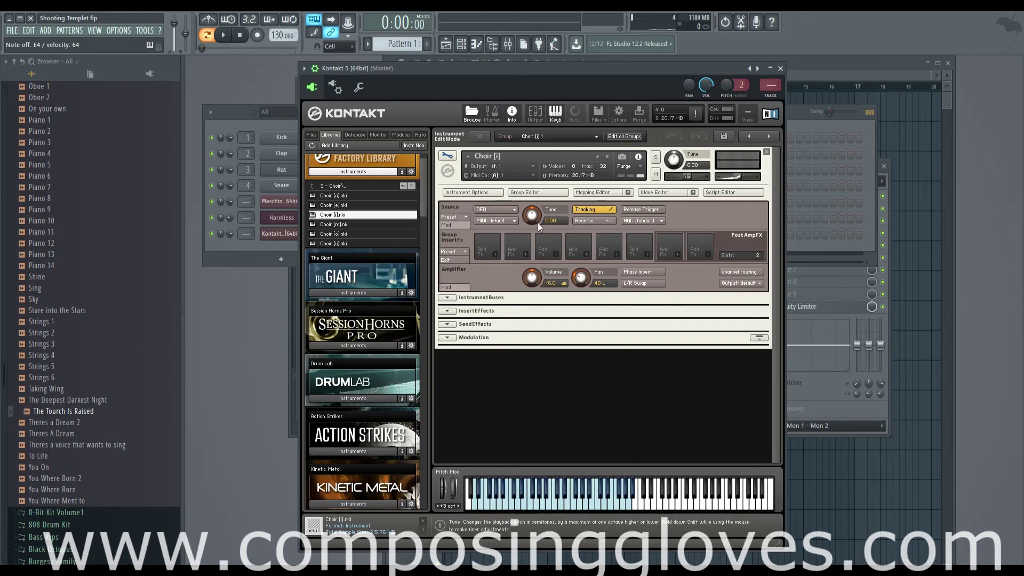
left_click(448, 324)
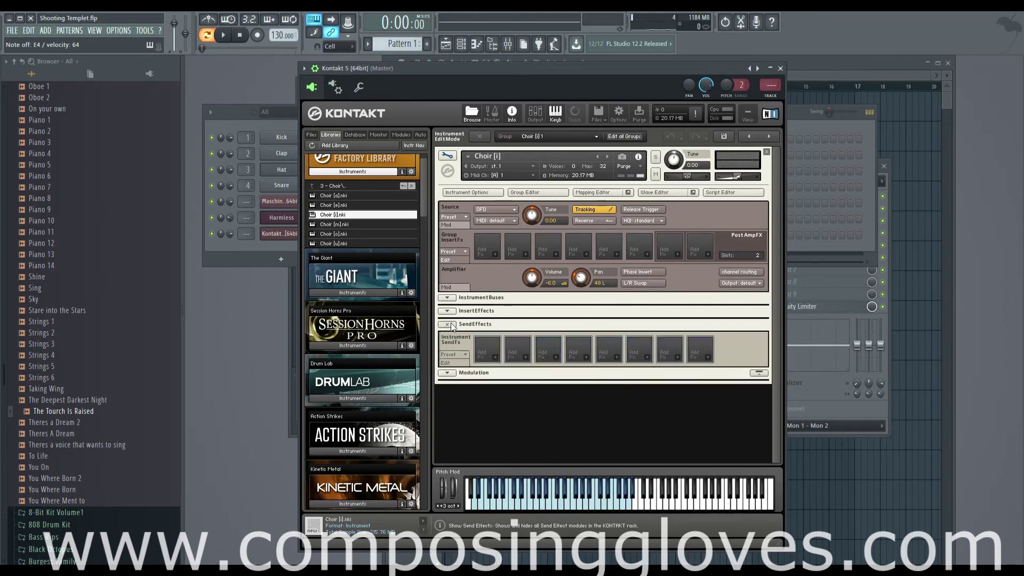
left_click(495, 357)
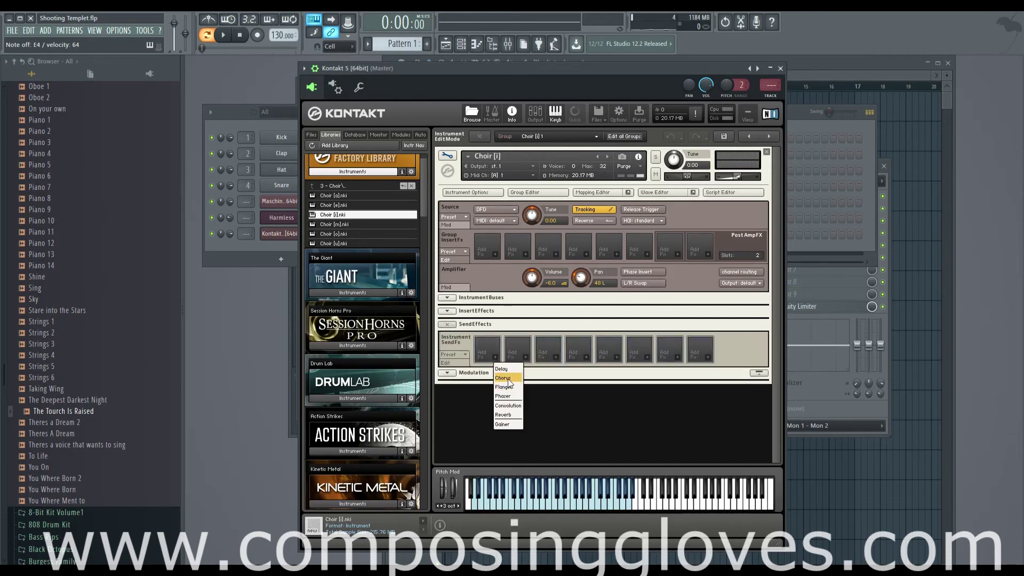
left_click(504, 378)
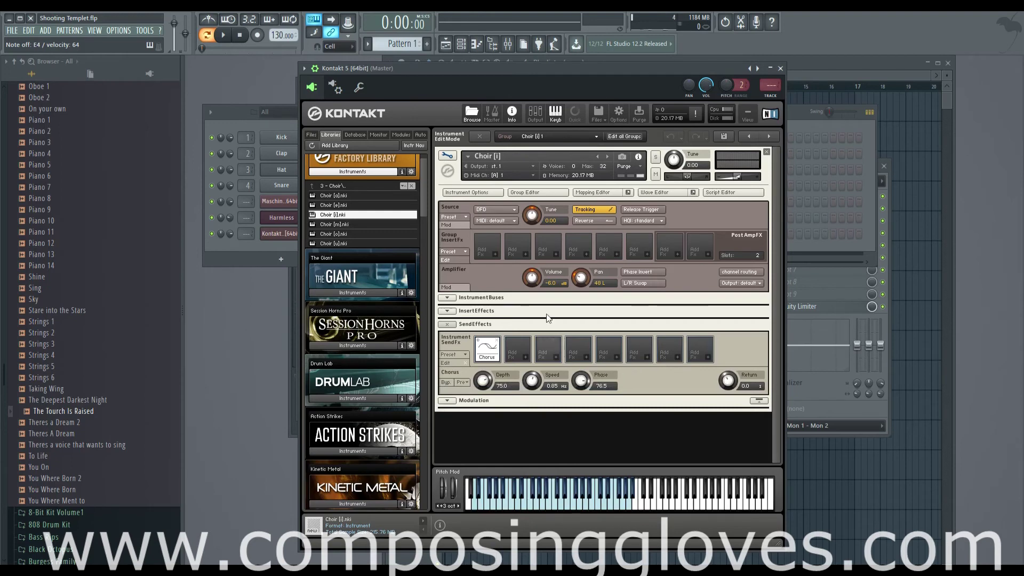
Step: Toggle Kontakt between Choir performance controls and edit mode, and open the wrapper's options menu
left_click(447, 155)
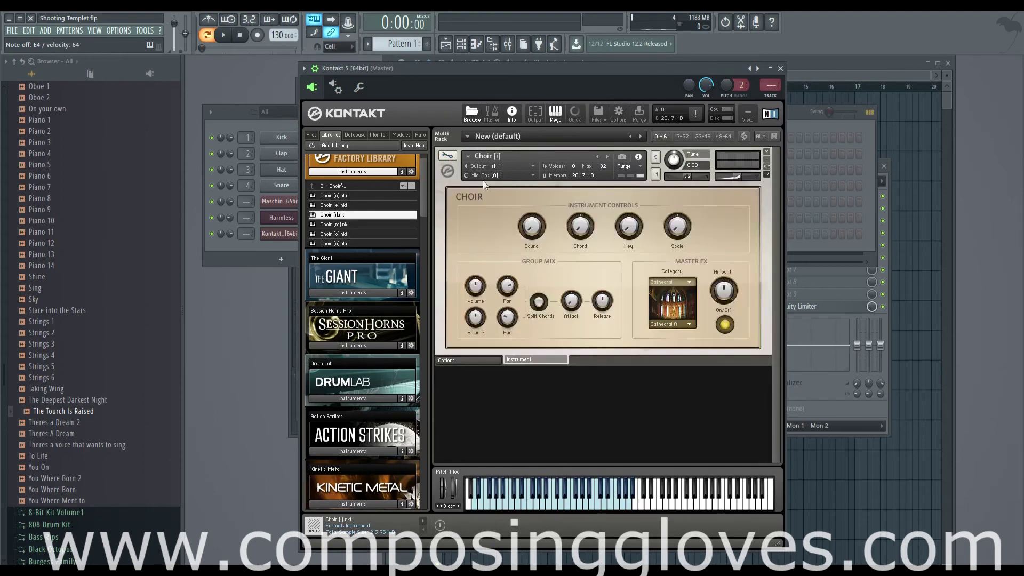
left_click(447, 156)
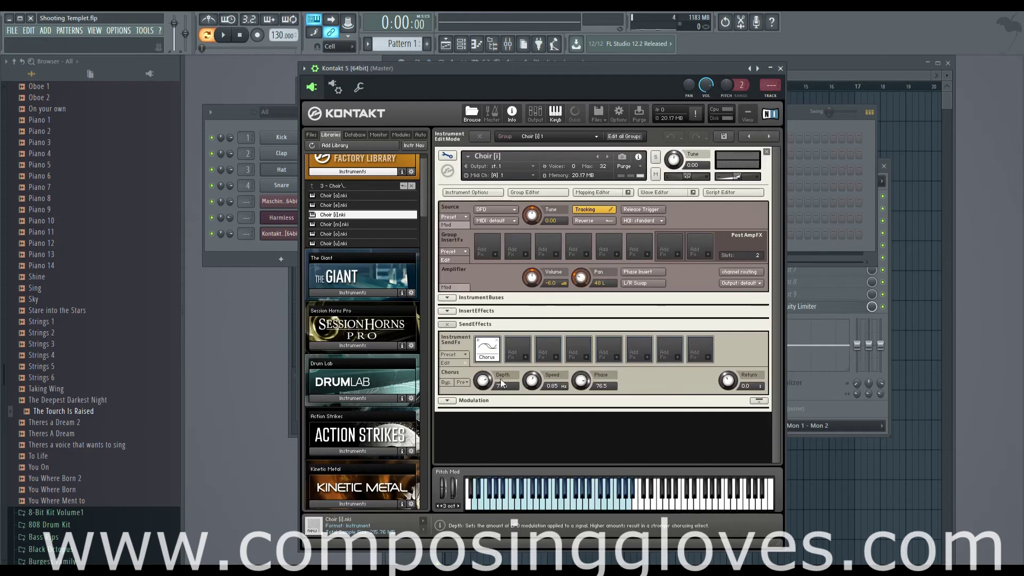
left_click(303, 68)
left_click(302, 68)
left_click(303, 69)
Step: List Kontakt's parameters in the FL browser and lower Chorus Depth from 75.4 to 68.6
left_click(379, 185)
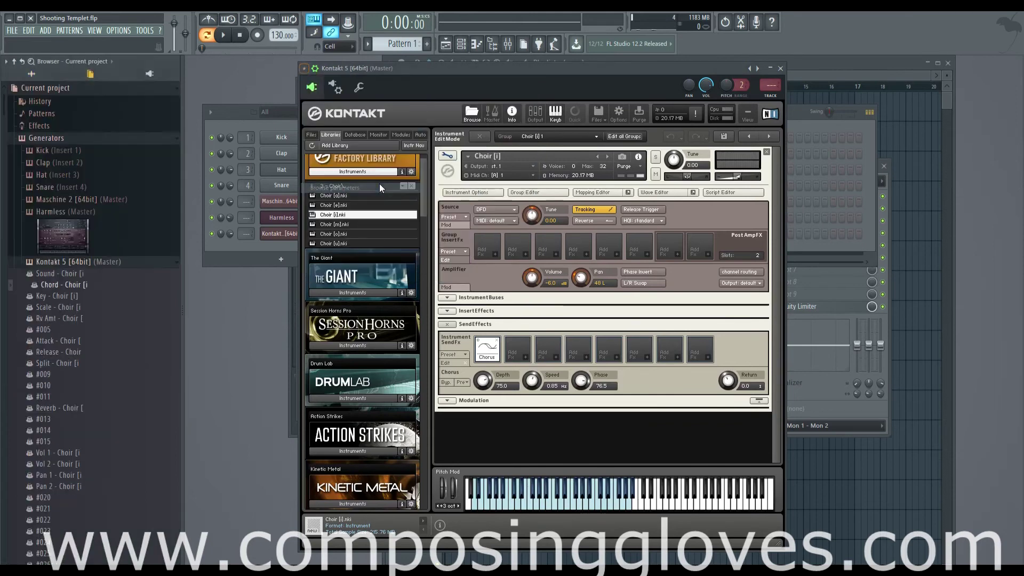
scroll(139, 325, "down", 5)
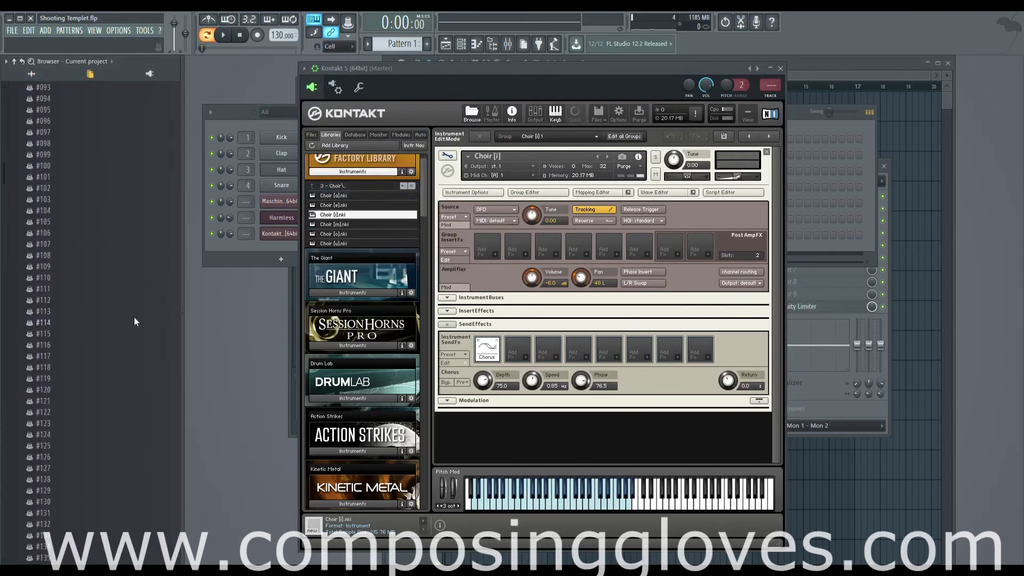
scroll(132, 320, "up", 10)
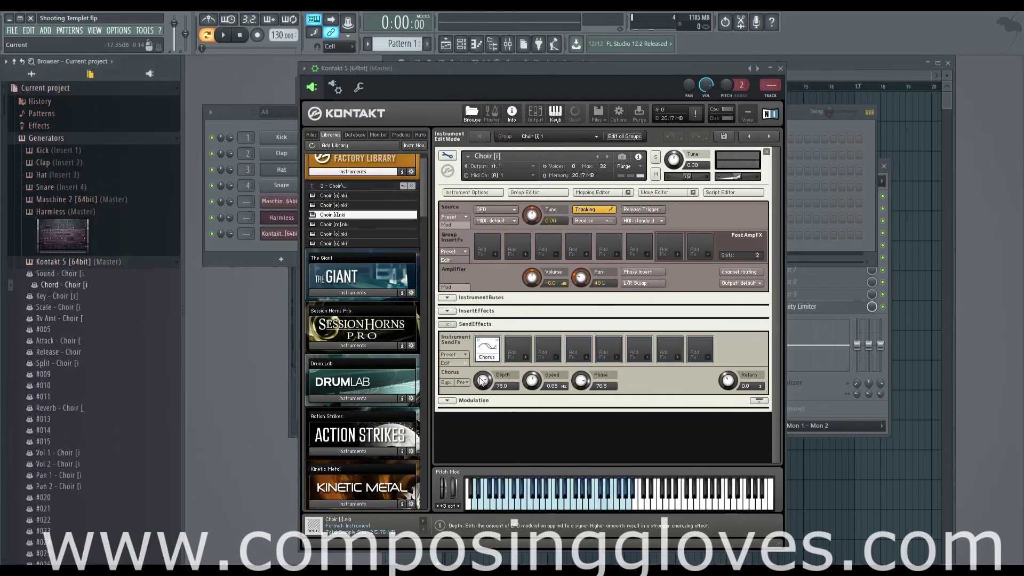
mouse_move(483, 380)
left_mouse_down()
mouse_move(483, 411)
mouse_move(481, 391)
left_mouse_up()
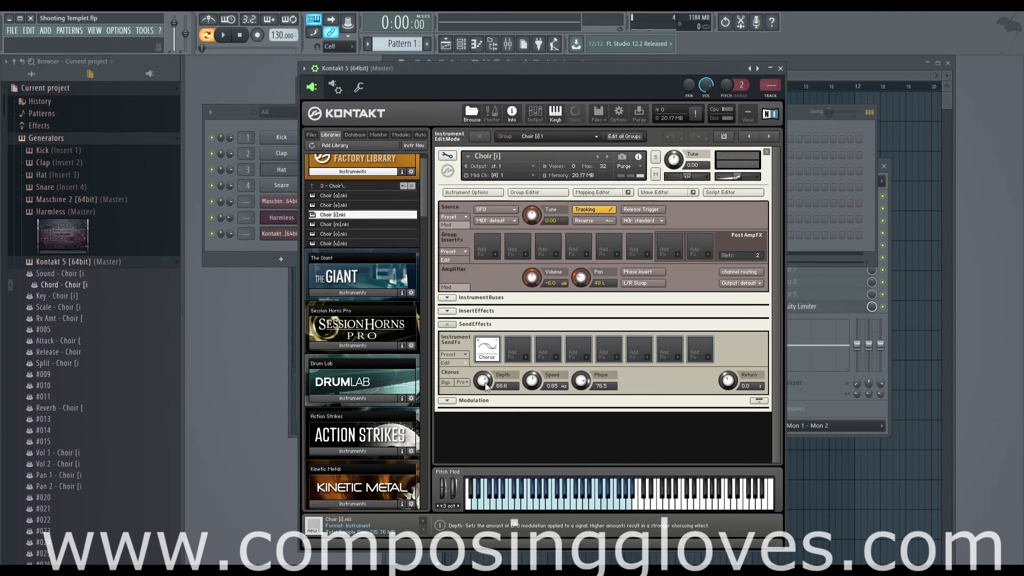
scroll(169, 409, "down", 2)
scroll(170, 409, "down", 10)
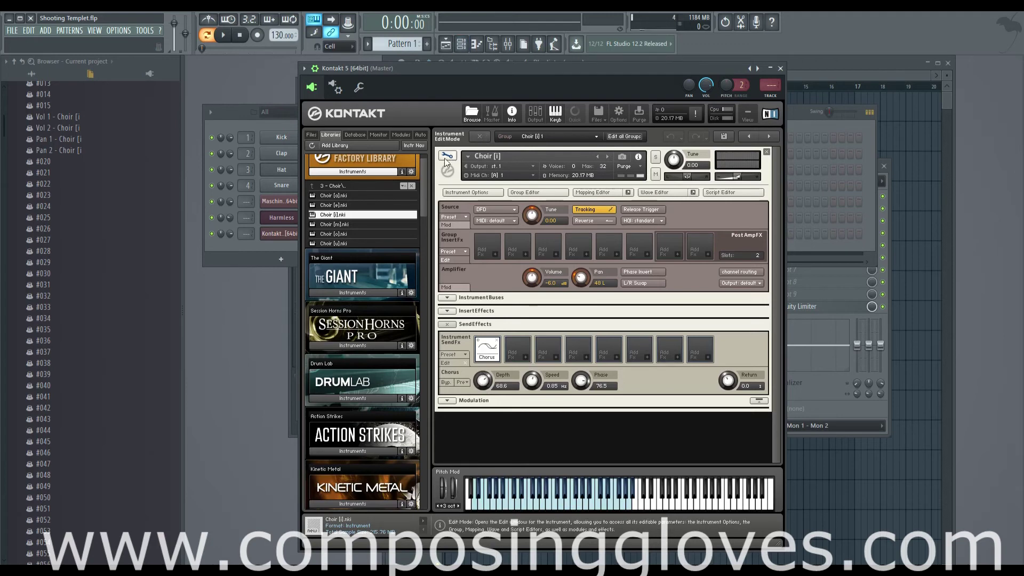
Step: Assign Kontakt host automation slot #035 to the Chorus Depth knob via the Auto tab
left_click(408, 133)
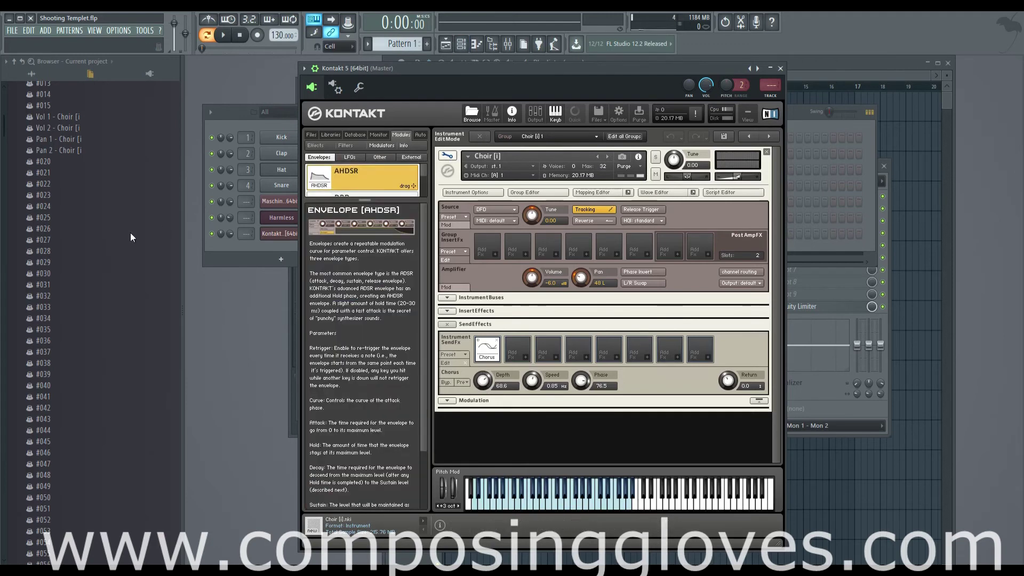
mouse_move(41, 230)
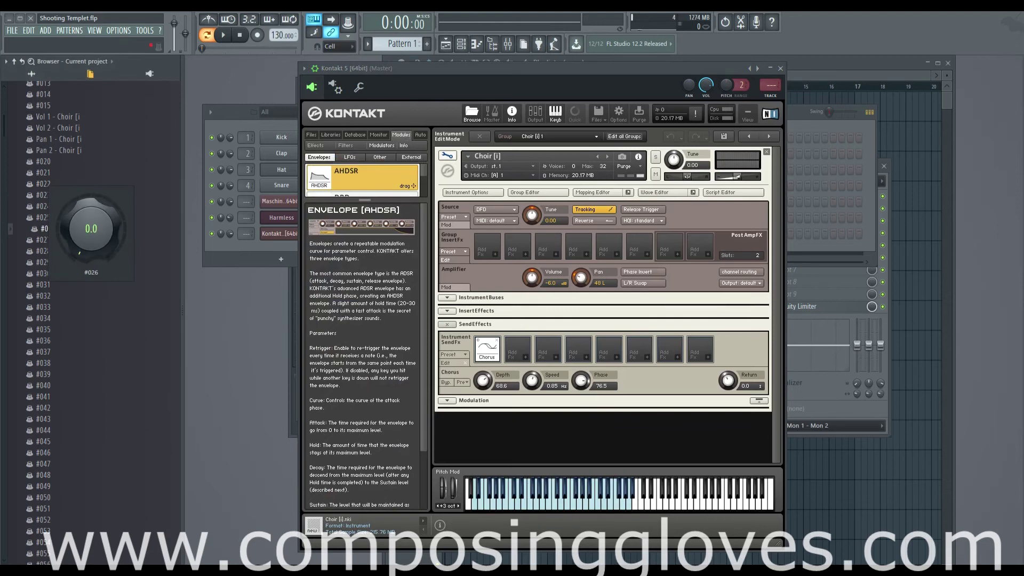
left_click(420, 135)
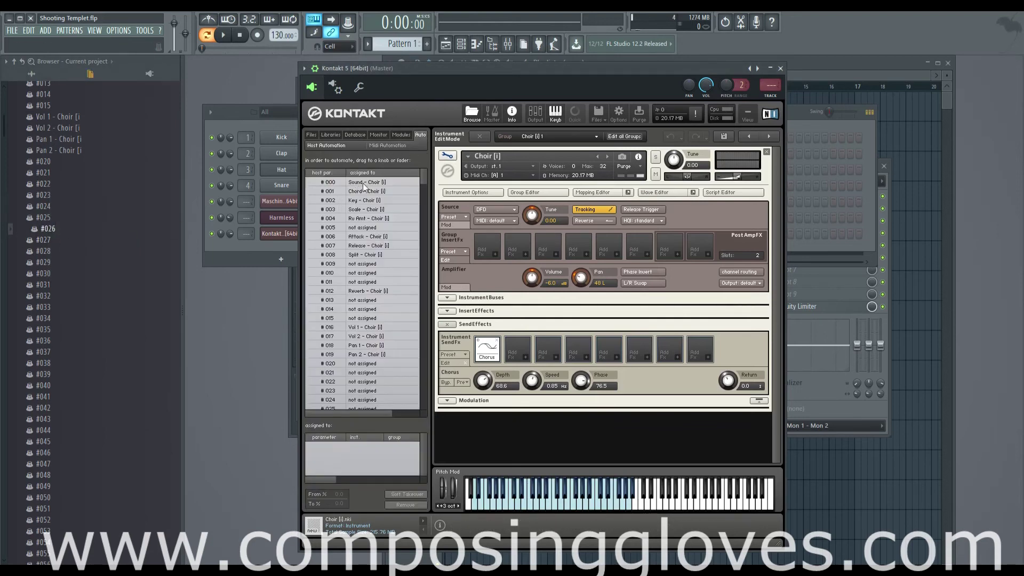
scroll(373, 242, "down", 7)
scroll(368, 245, "down", 2)
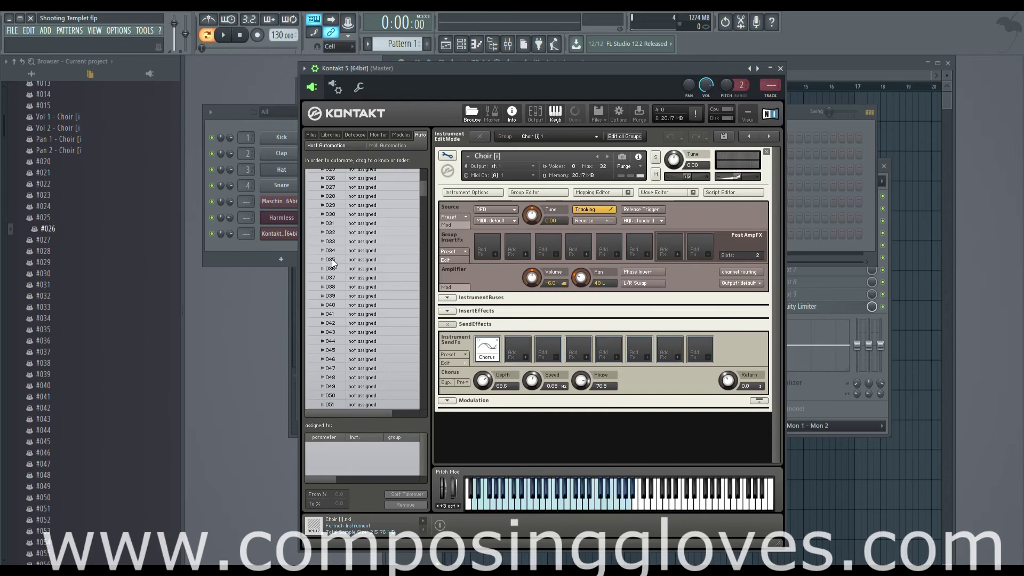
left_click_drag(325, 259, 486, 383)
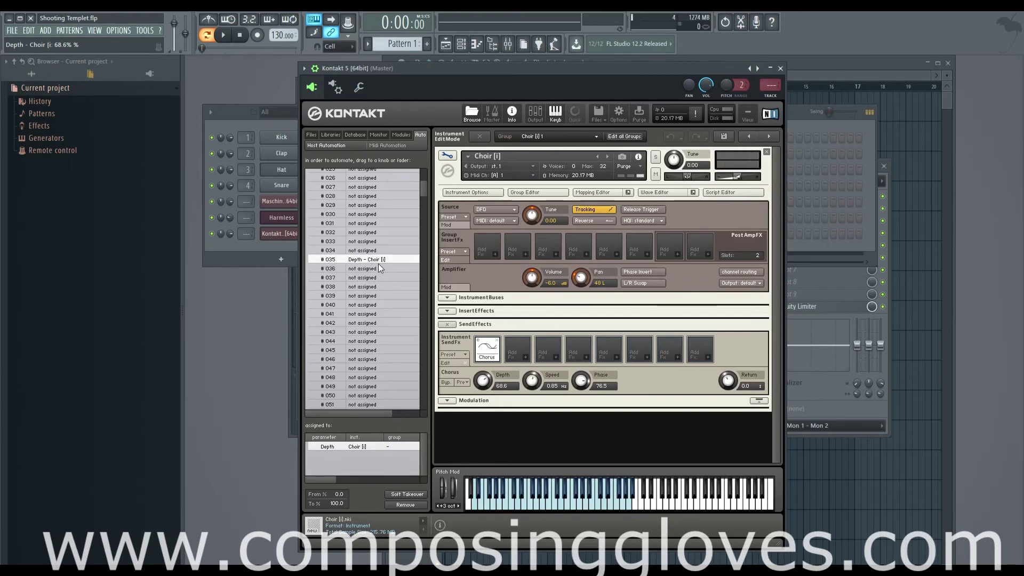
left_click_drag(379, 263, 156, 126)
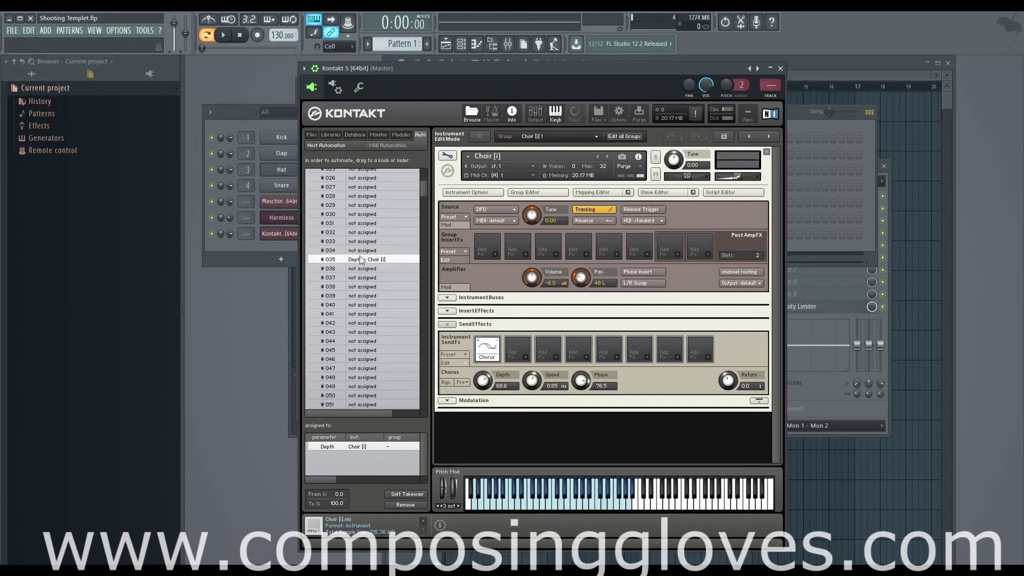
Step: Link Kontakt's Chorus Depth to a Maschine knob via Multilink, leaving it at 21.0
left_click(304, 67)
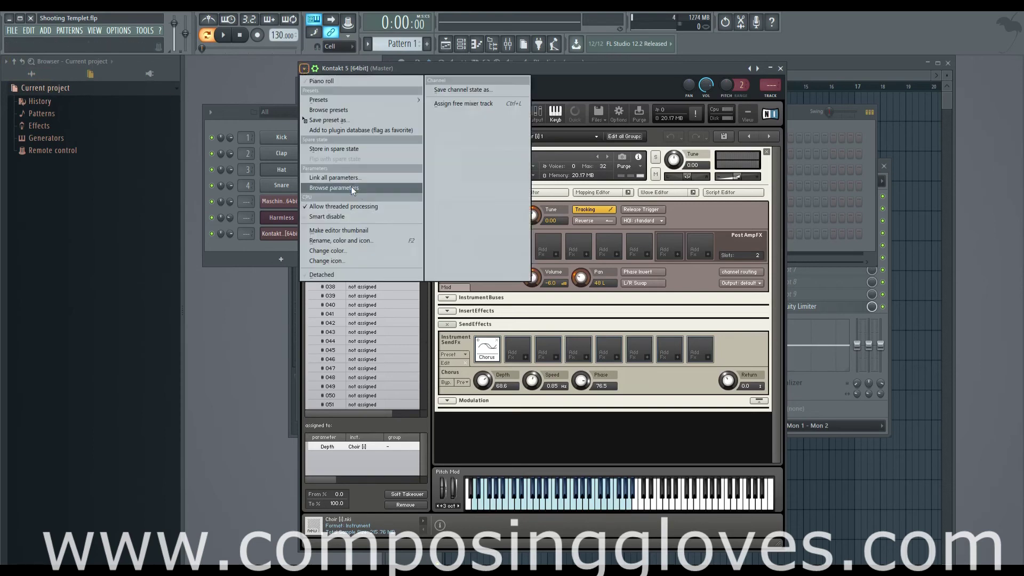
left_click(350, 188)
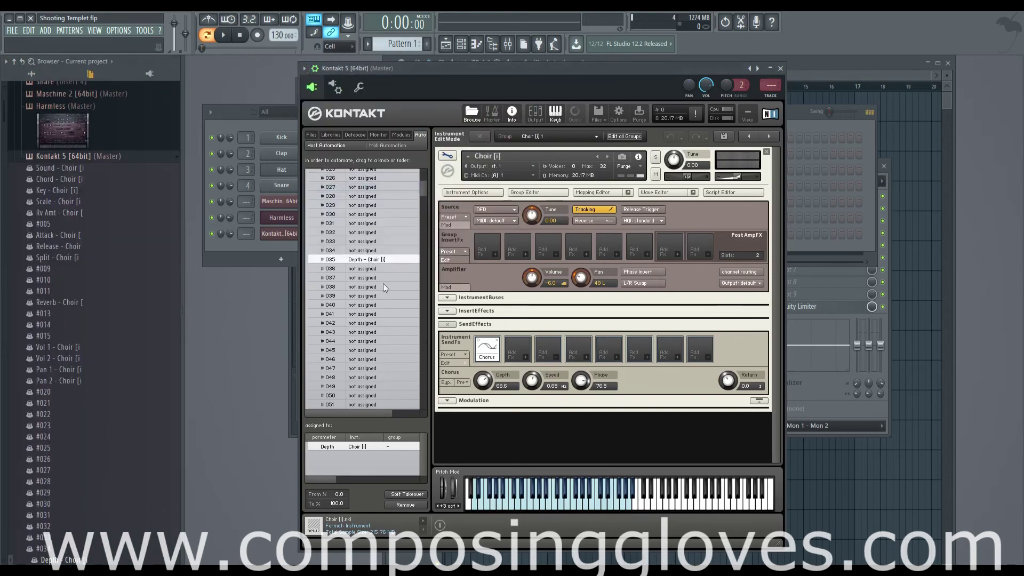
mouse_move(483, 380)
left_mouse_down()
mouse_move(485, 400)
mouse_move(481, 390)
left_mouse_up()
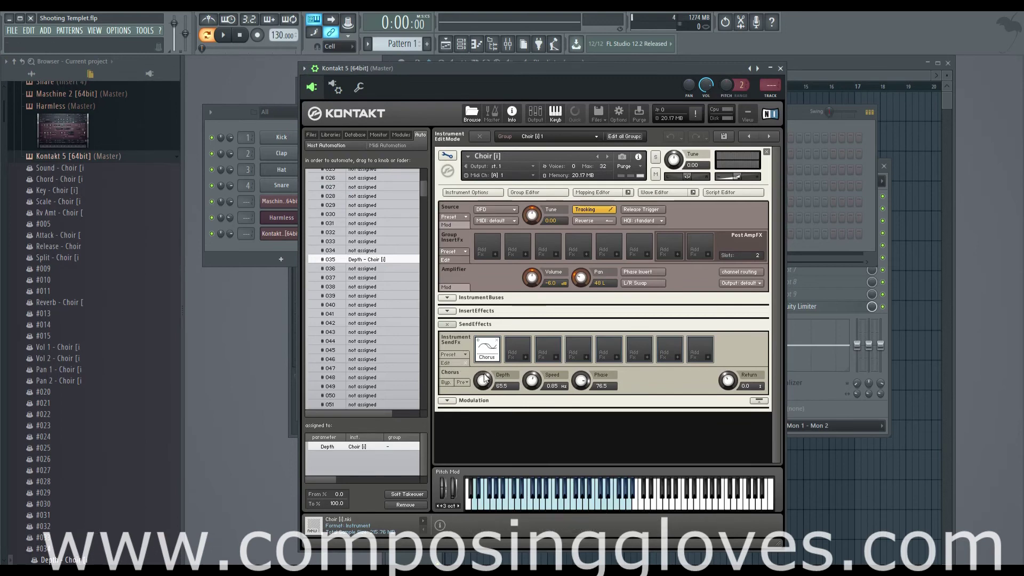
left_click(349, 22)
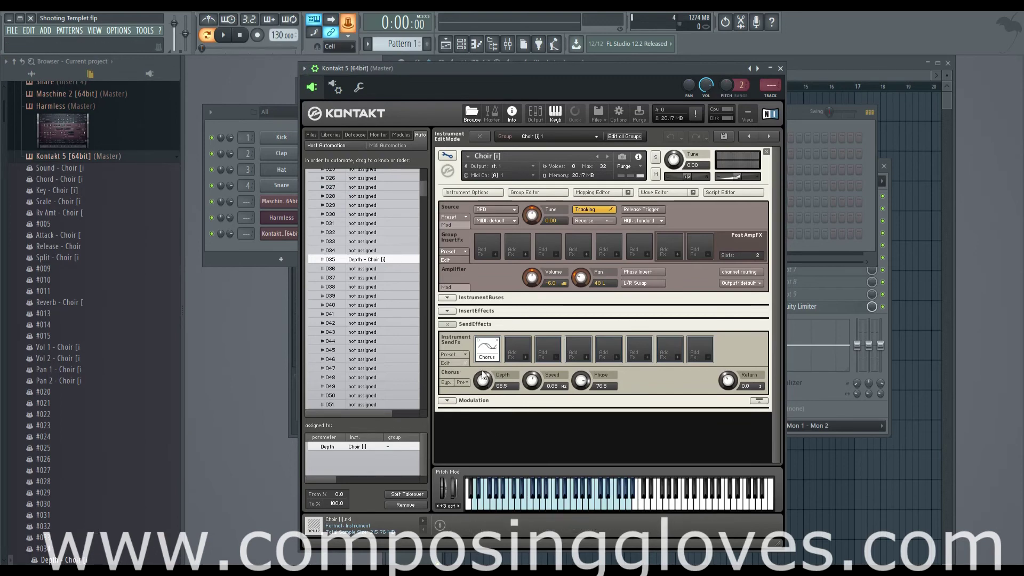
left_click_drag(483, 380, 483, 379)
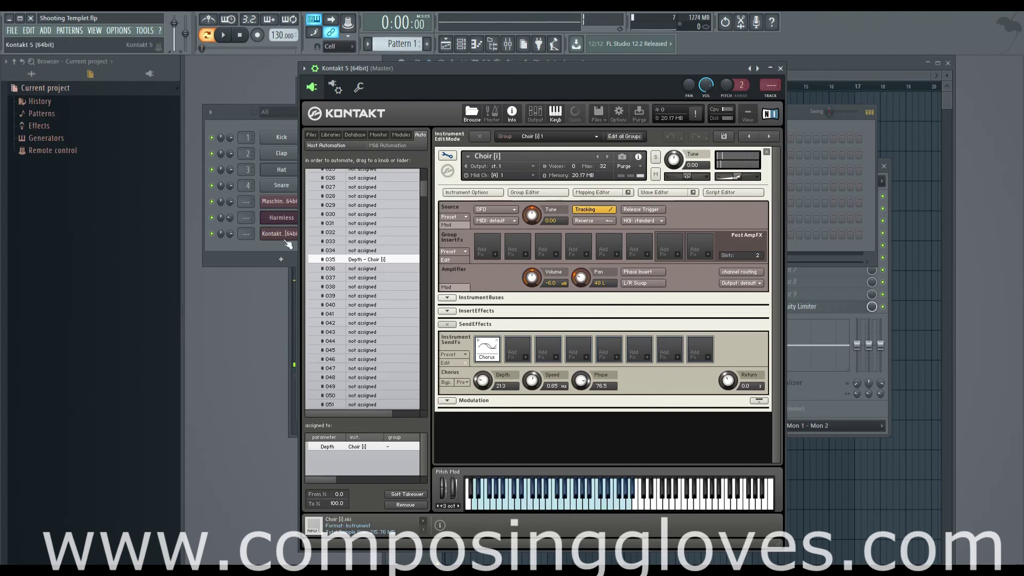
left_click(269, 255)
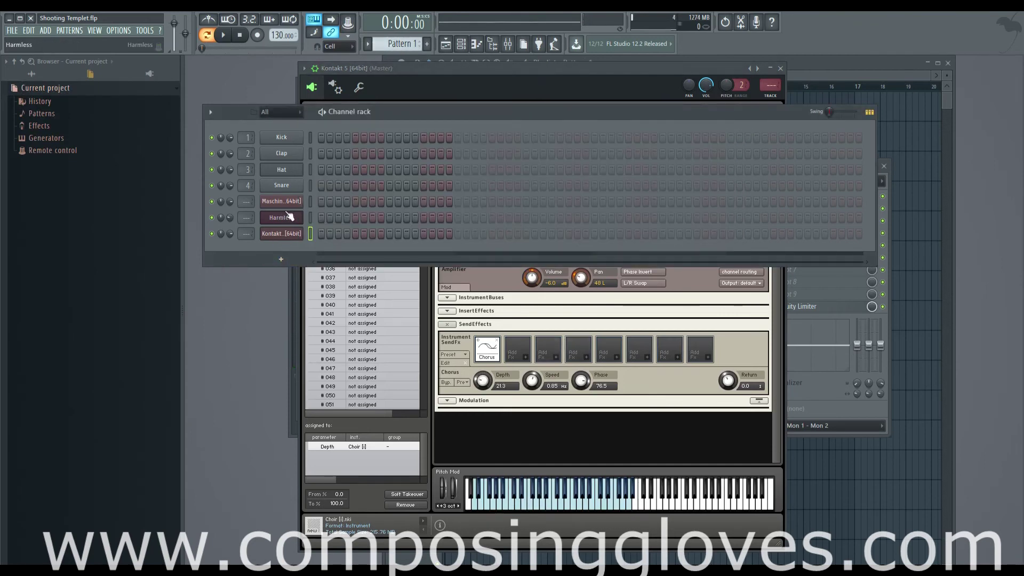
Step: Close the Kontakt window and open Maschine 2, shifting its window further left
left_click(278, 237)
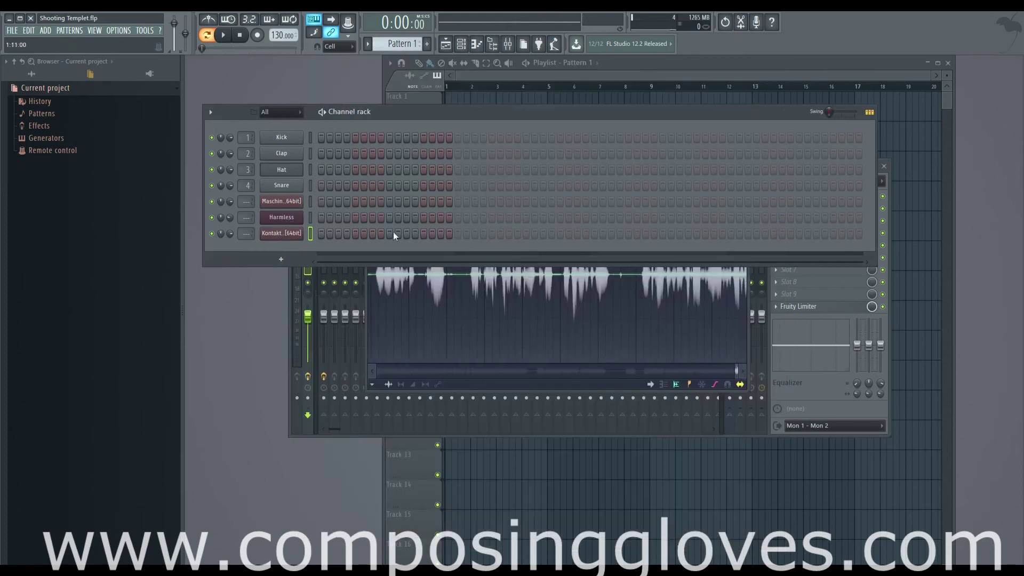
left_click(286, 203)
left_click_drag(633, 138, 570, 130)
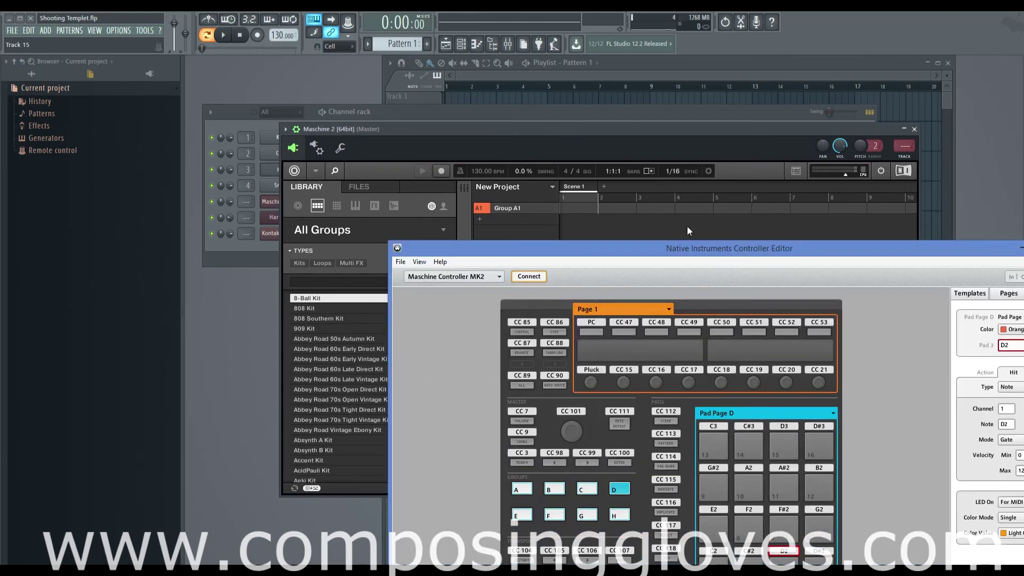
Step: Center the Controller Editor, then return to FL Studio and open the Harmless synth window
left_click_drag(689, 243, 527, 100)
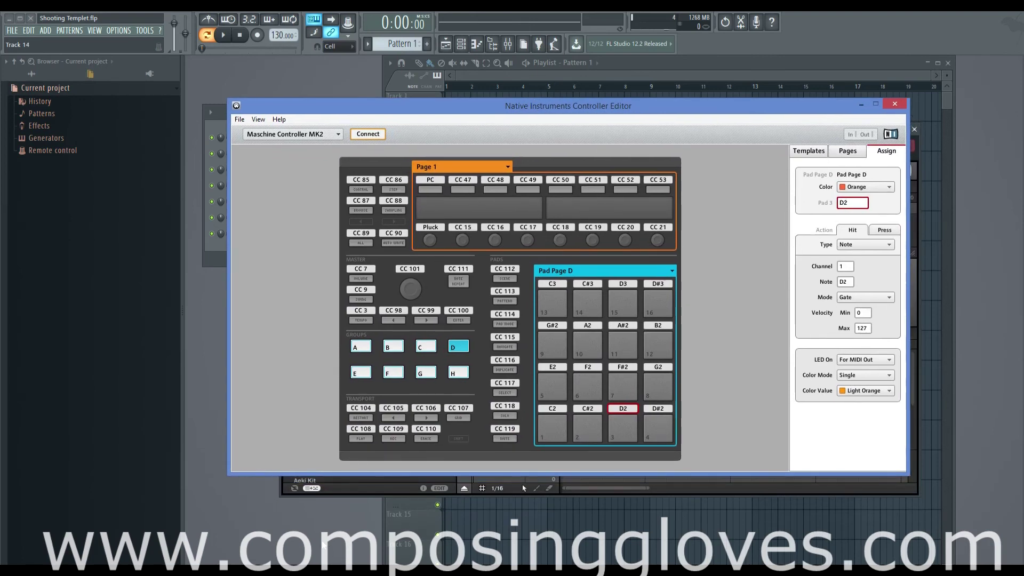
left_click(296, 525)
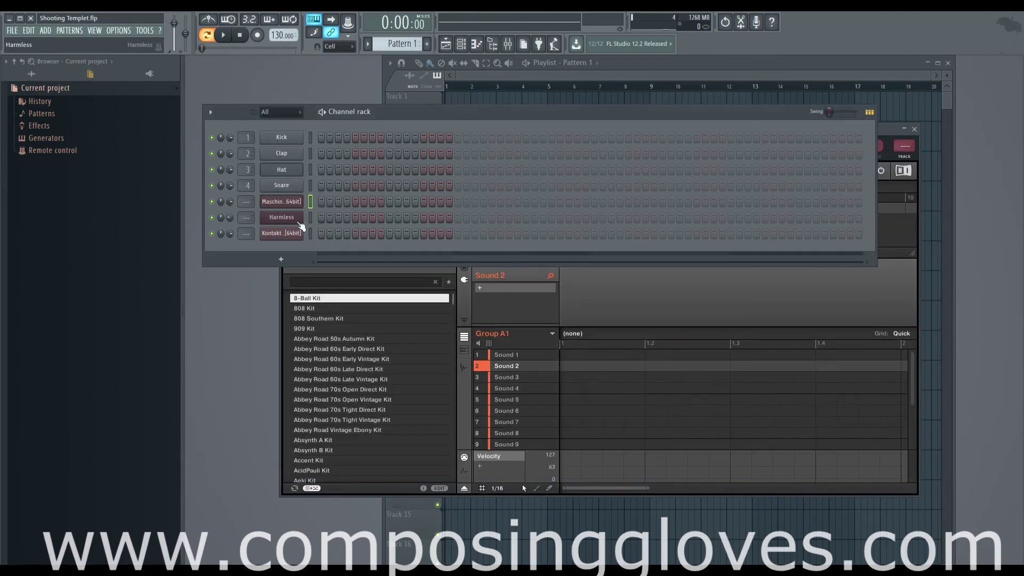
left_click(282, 218)
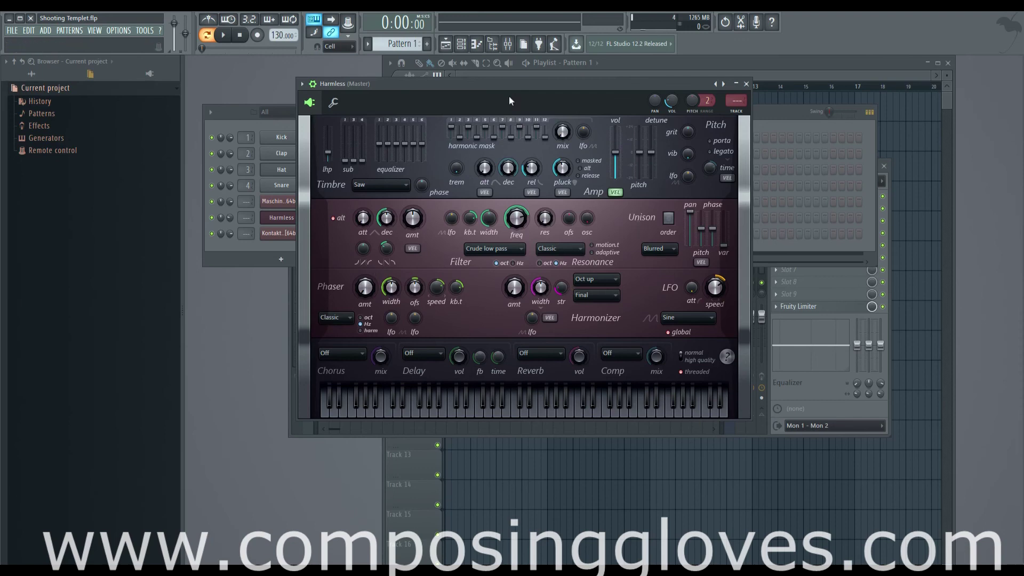
Step: Move the Harmless window aside and bring the Playlist, then the Edison recorder on Insert 100, forward
left_click_drag(524, 83, 655, 148)
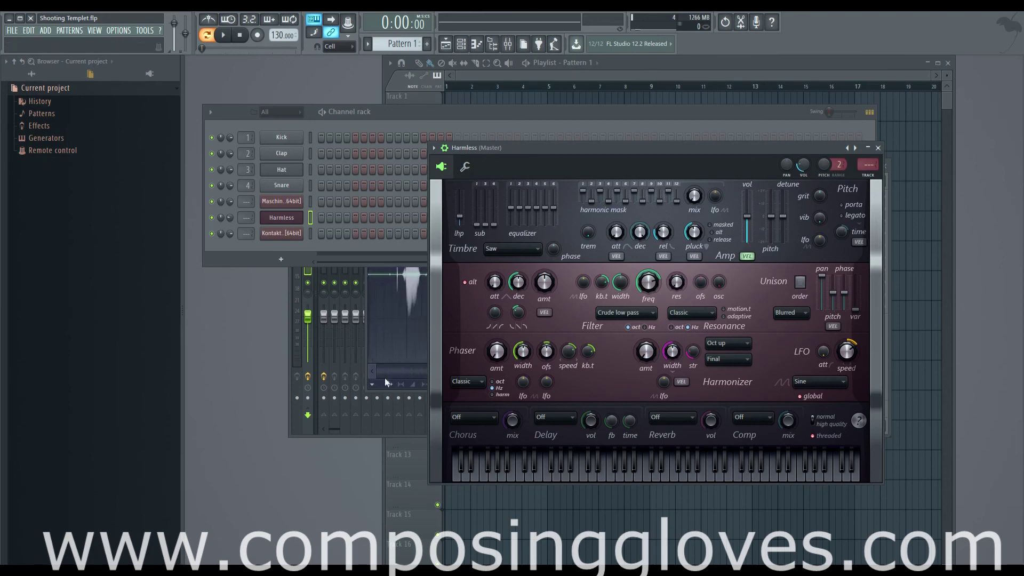
left_click(467, 94)
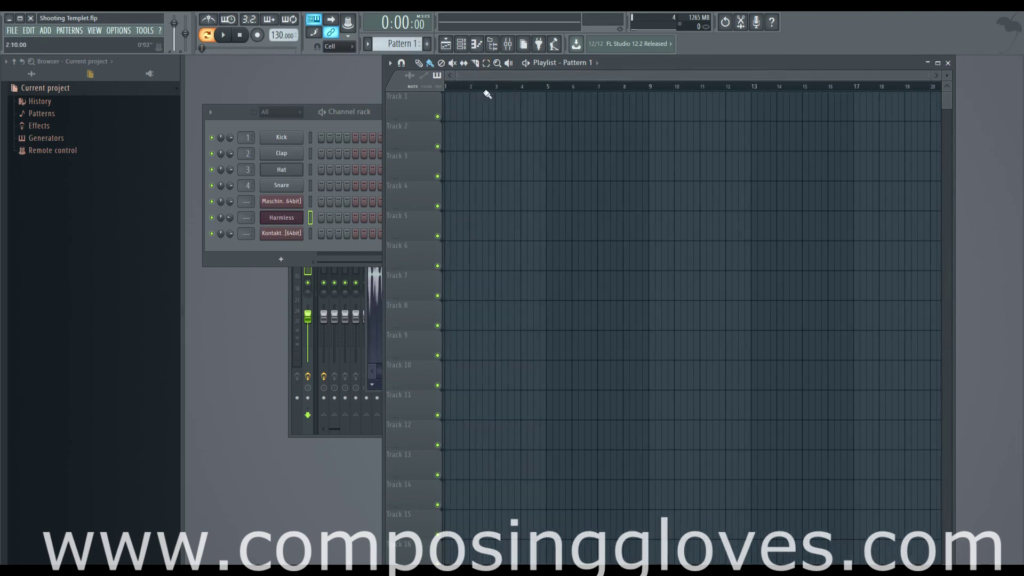
left_click(374, 345)
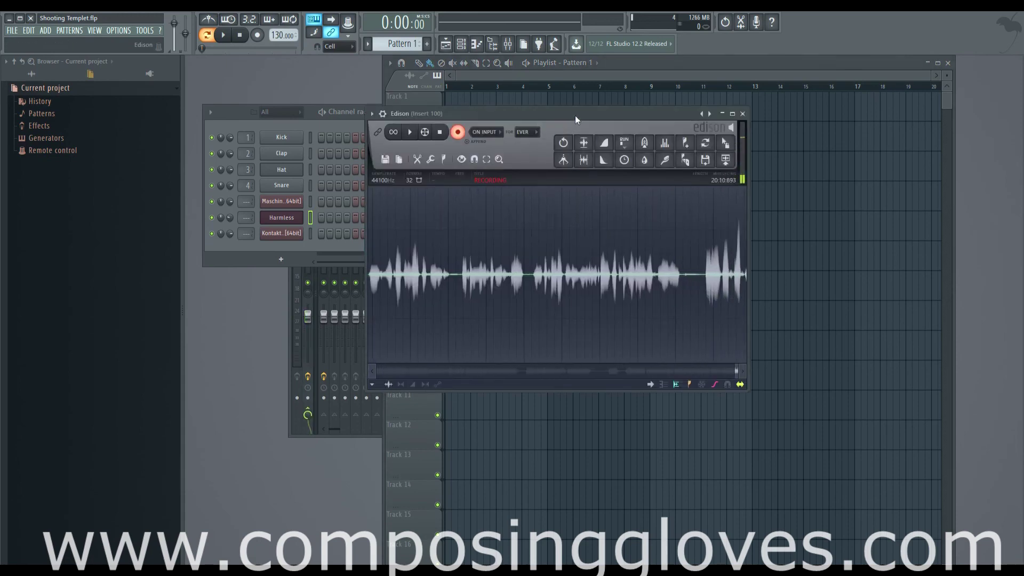